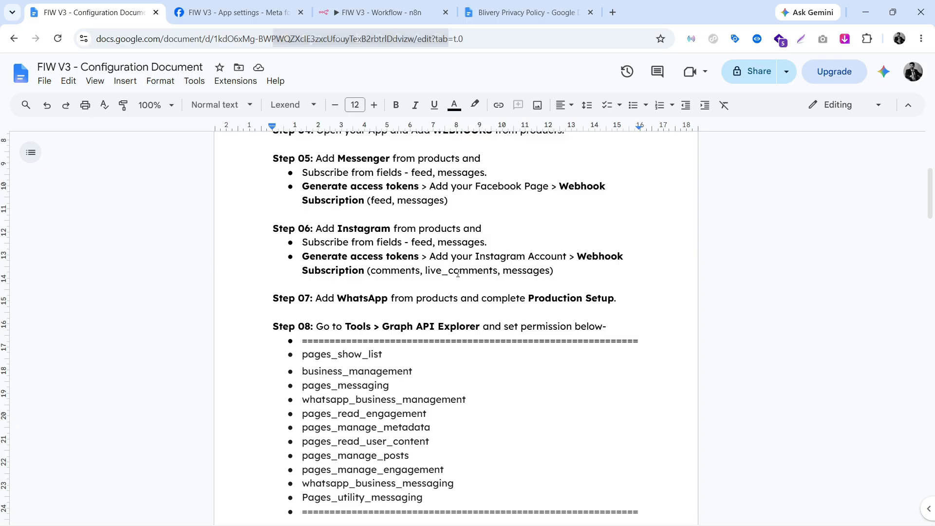
Add the Instagram product to FIW V3 from Add Product and start its setup.
click(228, 13)
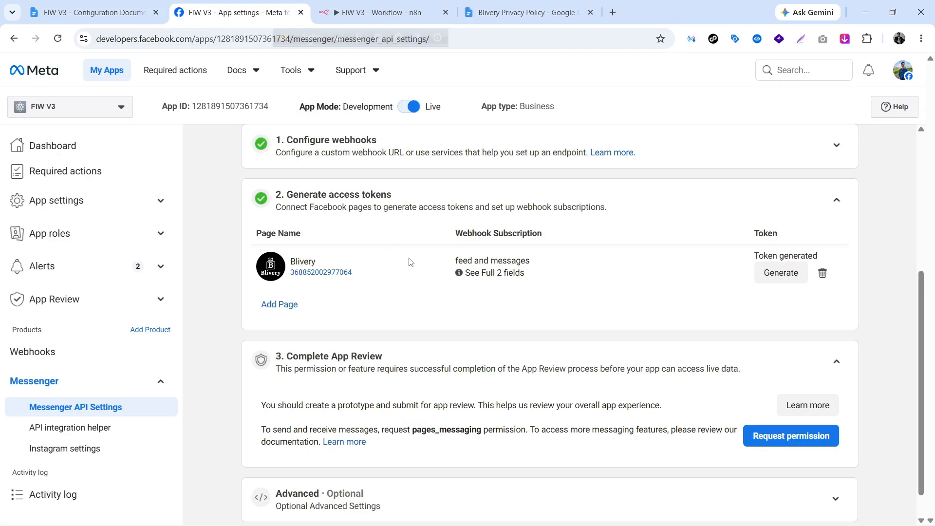
scroll(295, 354, up, 5)
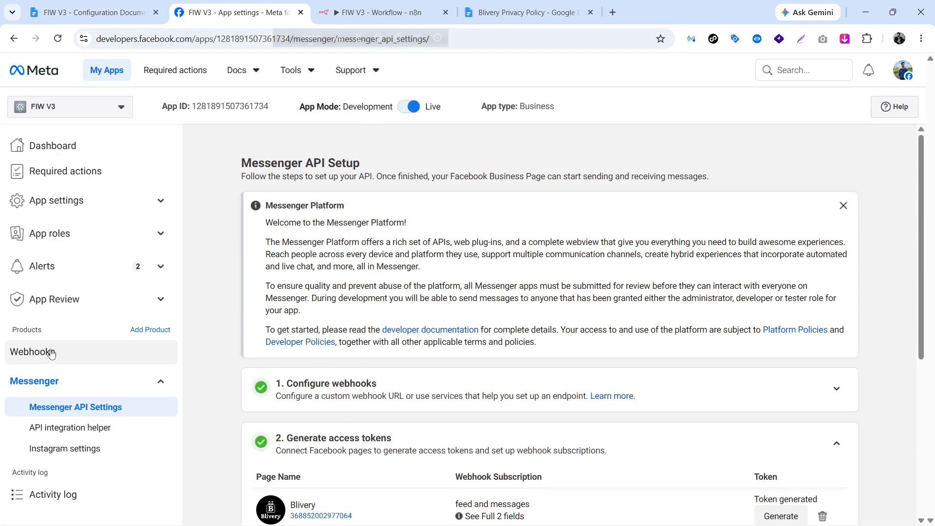
click(133, 330)
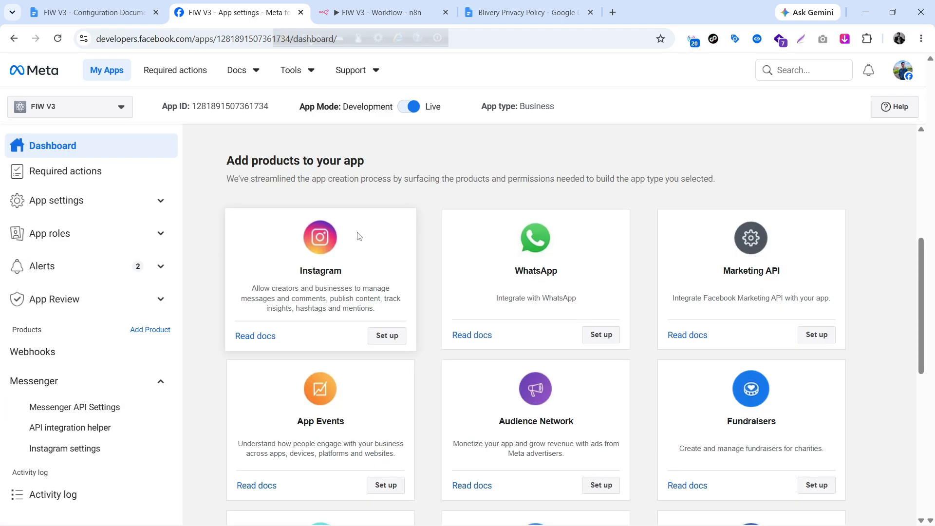
click(388, 335)
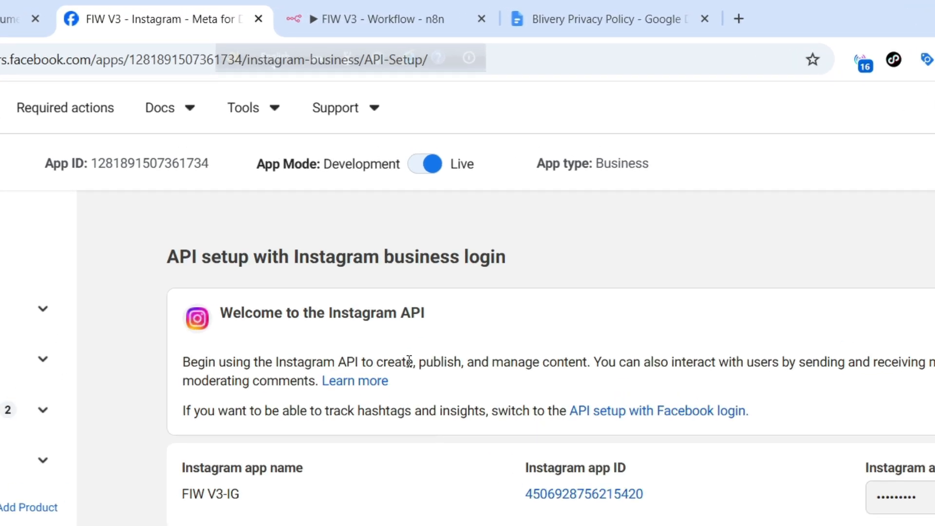
Open Tools > Access Token Debugger in a new tab, then return to Instagram setup.
click(256, 116)
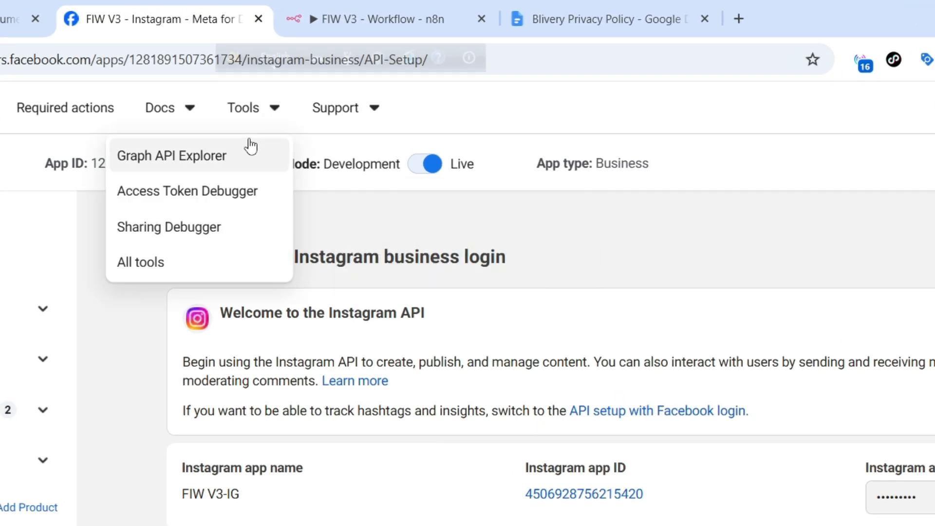
click(209, 194)
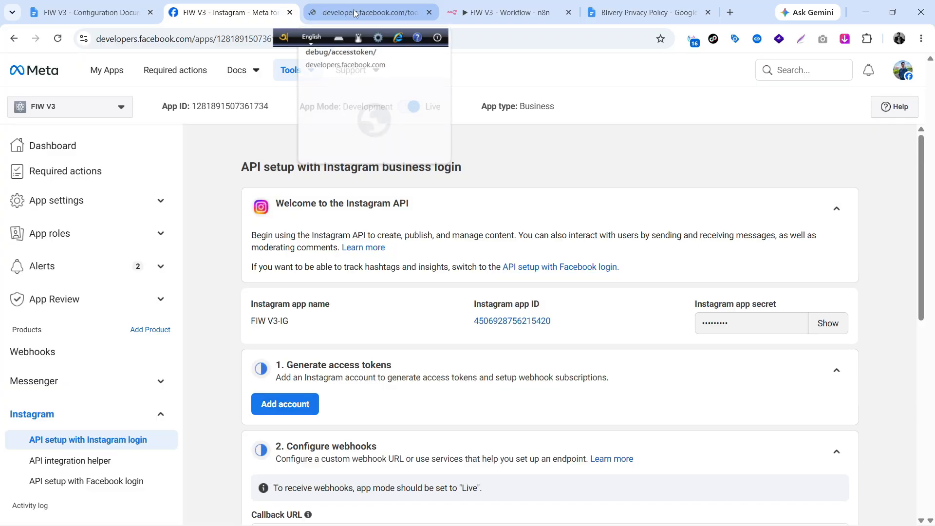
click(350, 8)
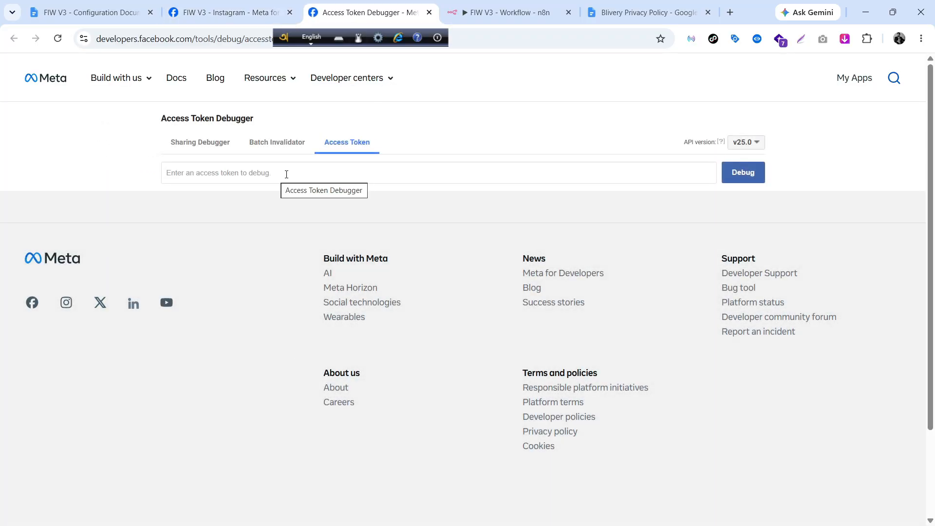
click(228, 12)
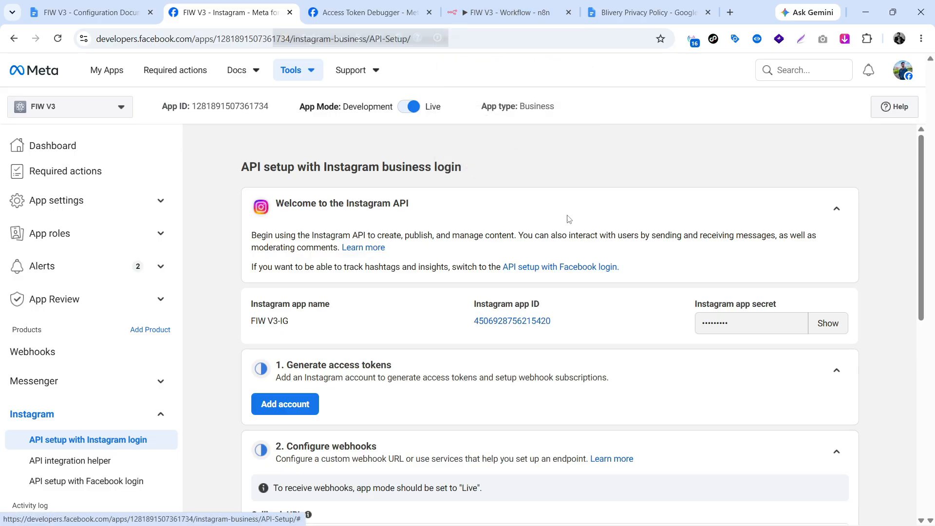
In n8n, review the access_token query parameter on the Delete Negative Comment node.
click(528, 10)
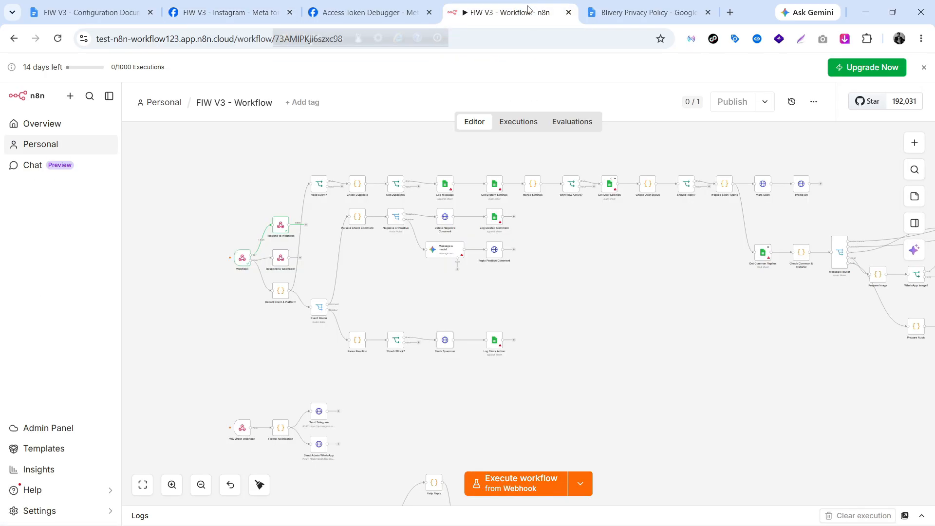
double_click(447, 223)
scroll(438, 389, down, 5)
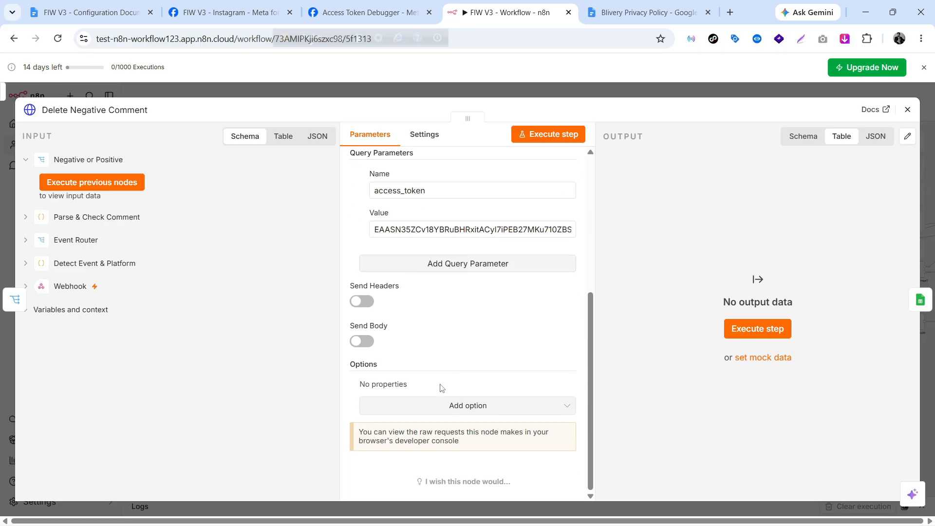
key(Escape)
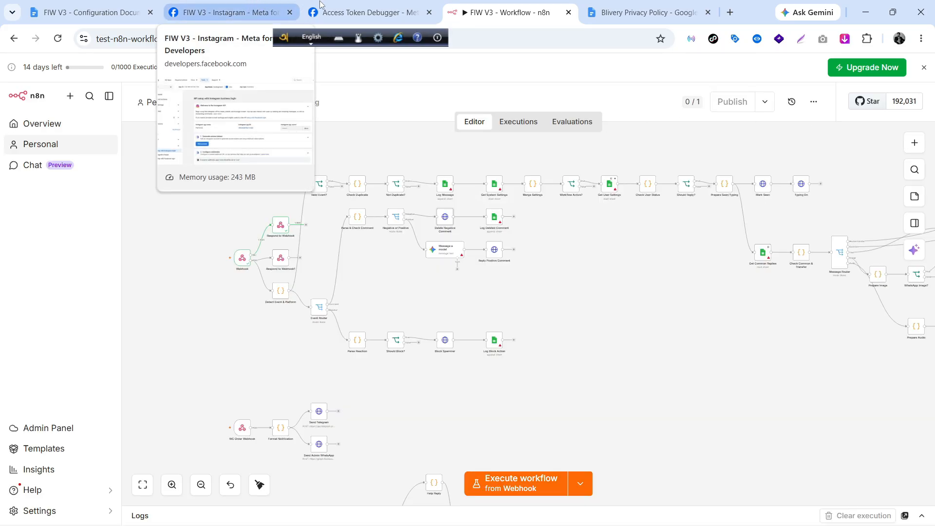
Paste the page access token into the Access Token Debugger and debug it.
click(342, 8)
click(359, 172)
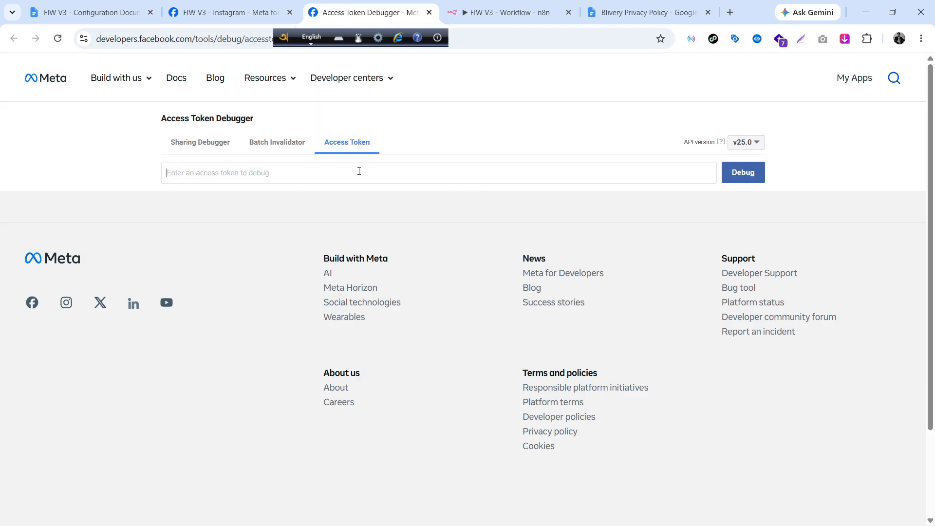
key(ctrl+v)
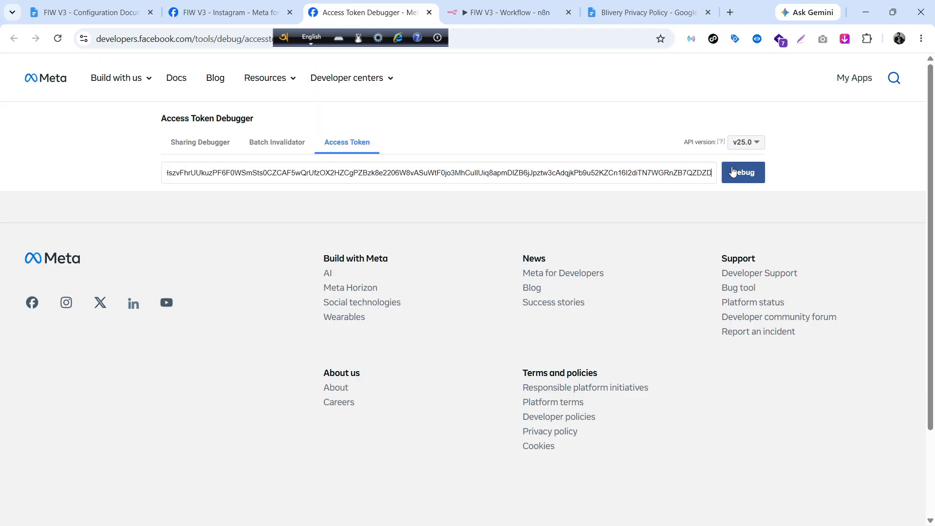
click(758, 179)
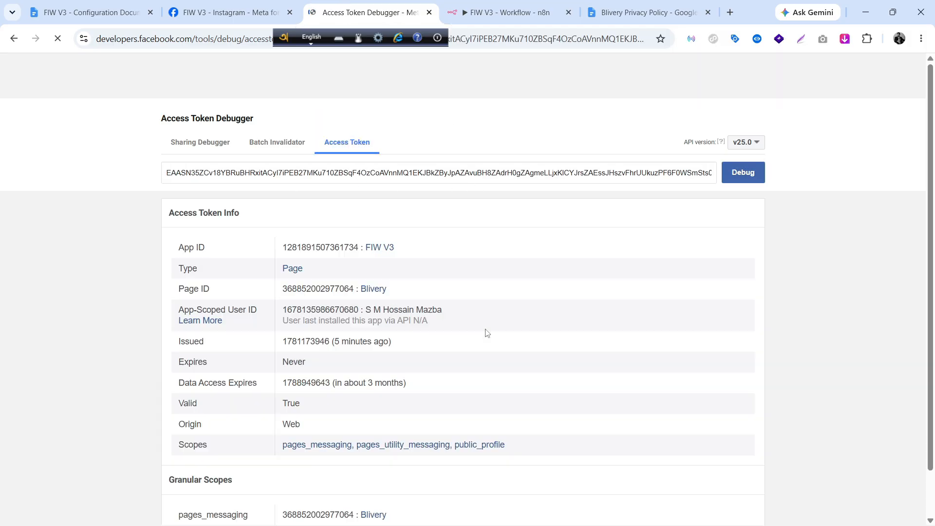
Confirm the token shows Expires: Never, then return to the FIW V3 Instagram setup tab.
scroll(501, 329, down, 3)
double_click(257, 249)
drag(257, 249, 320, 242)
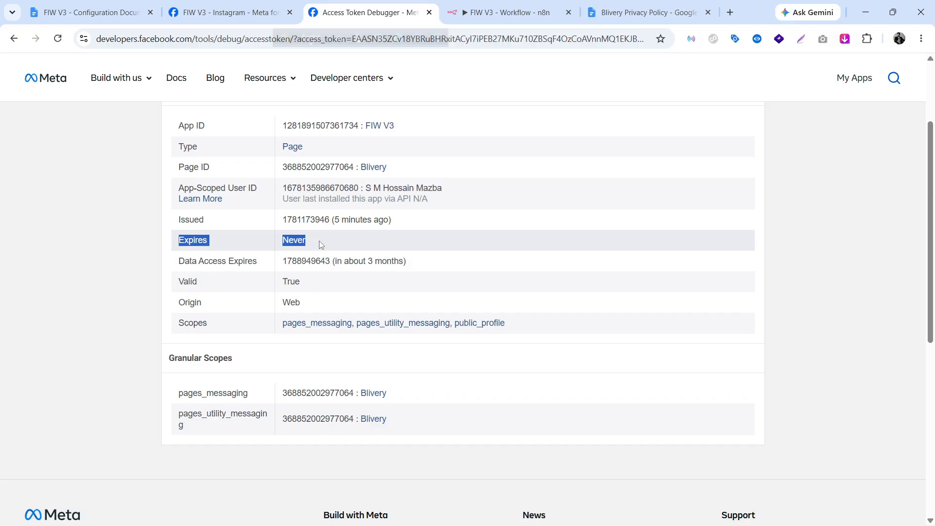
click(458, 248)
scroll(162, 350, down, 3)
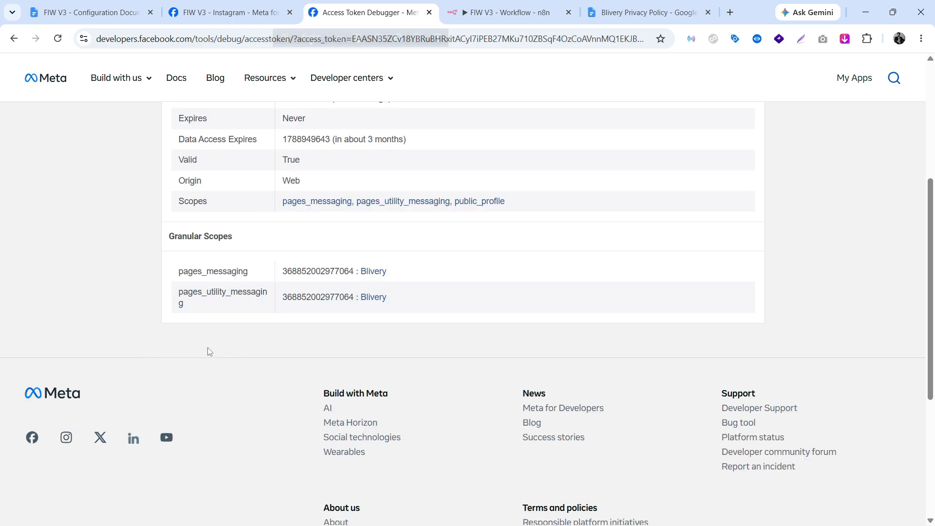
scroll(484, 313, up, 5)
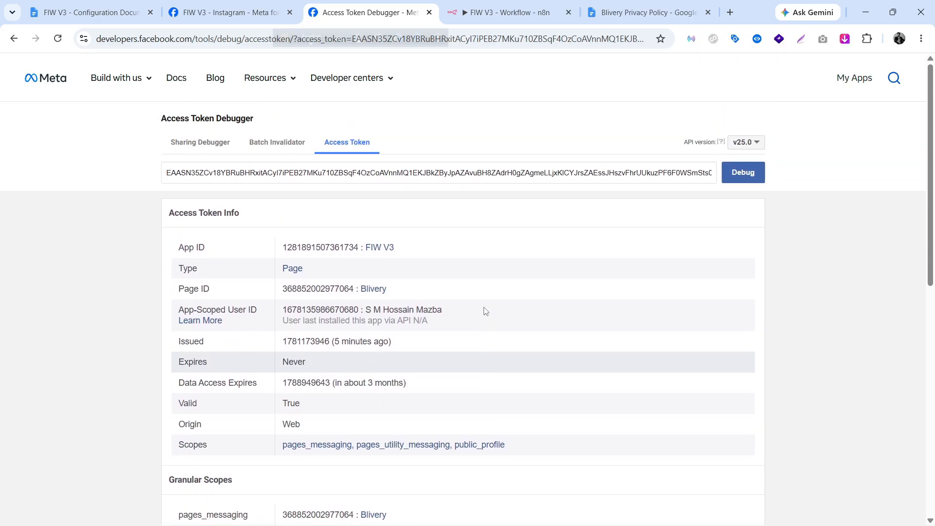
click(255, 80)
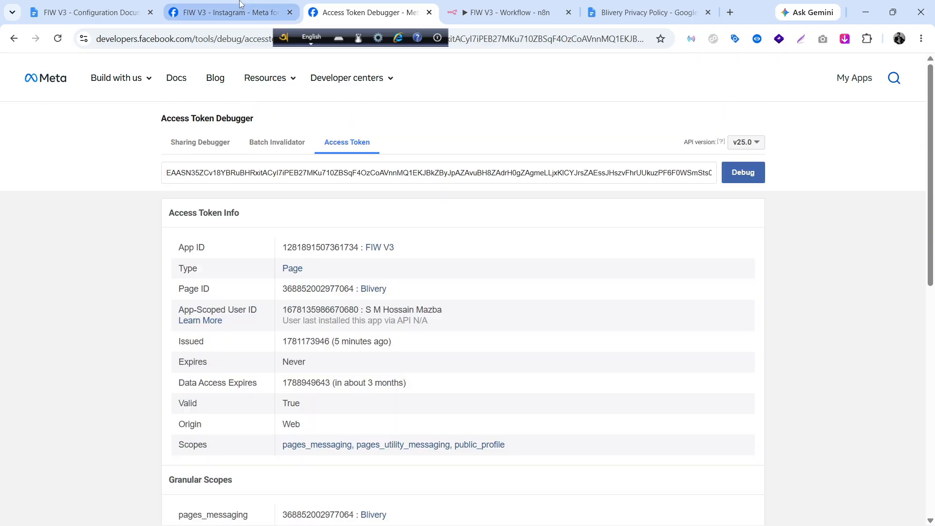
click(229, 12)
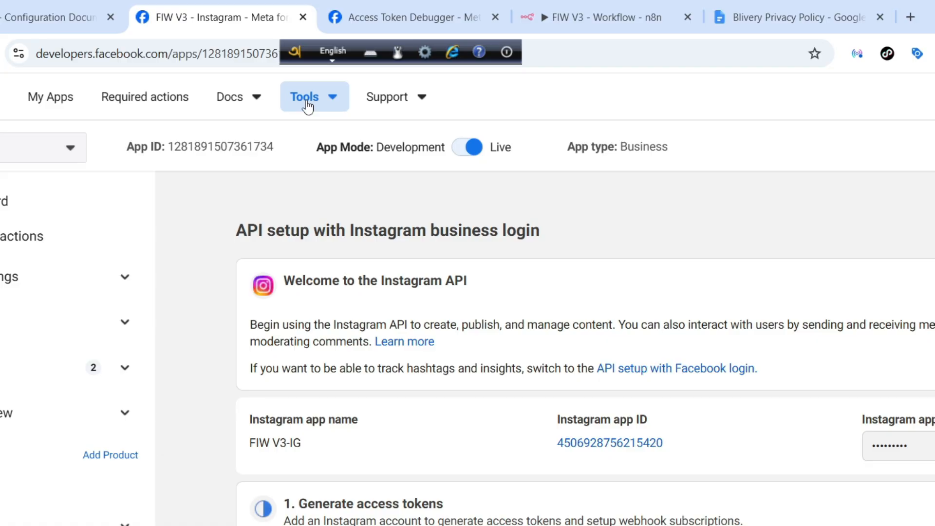
Open Tools > Graph API Explorer and select FIW V3 in the Access Token panel's Meta App list.
click(300, 88)
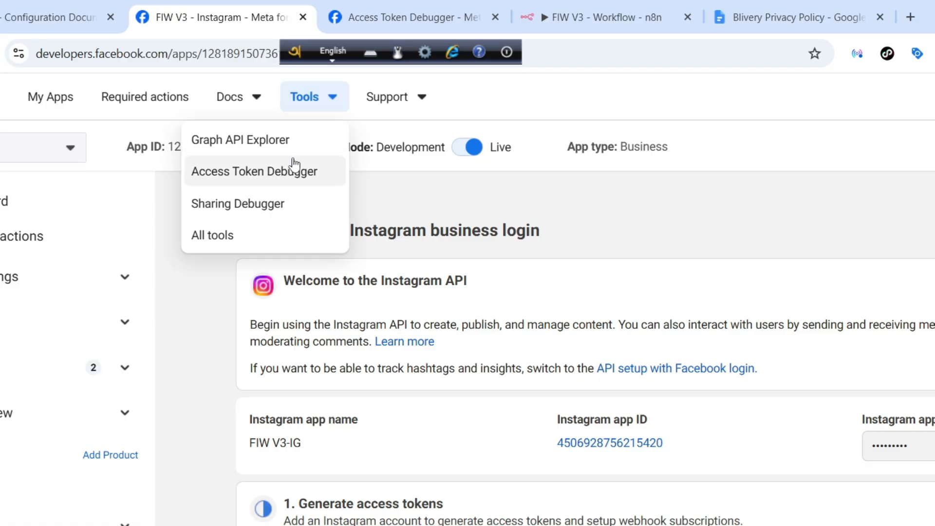
click(313, 153)
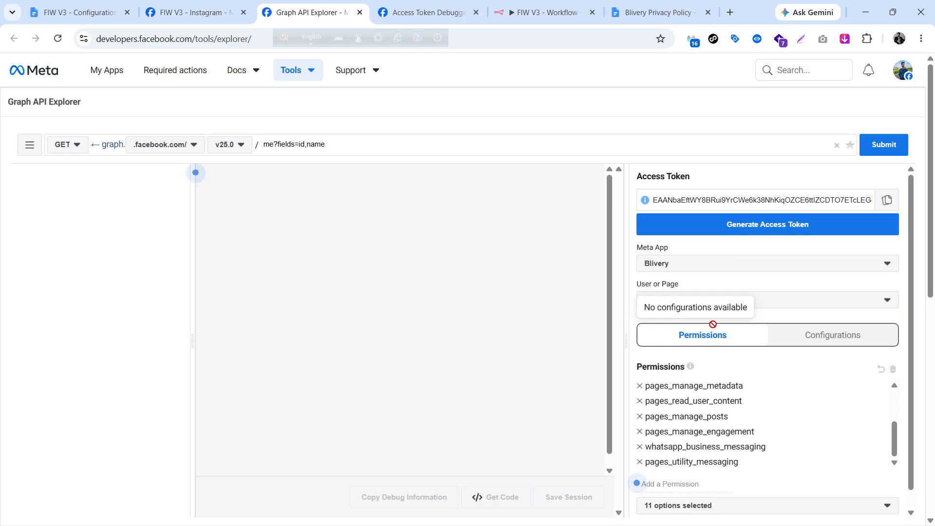
scroll(712, 323, down, 1)
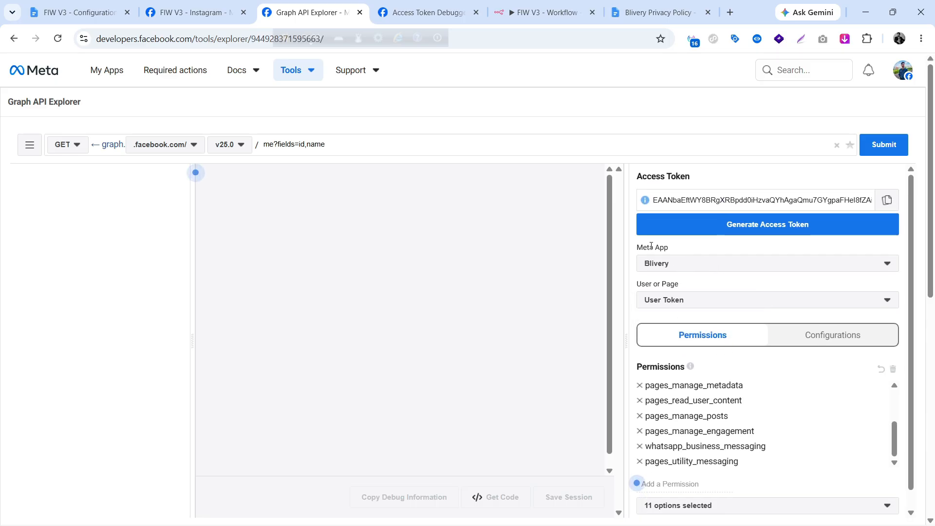
drag(630, 251, 587, 249)
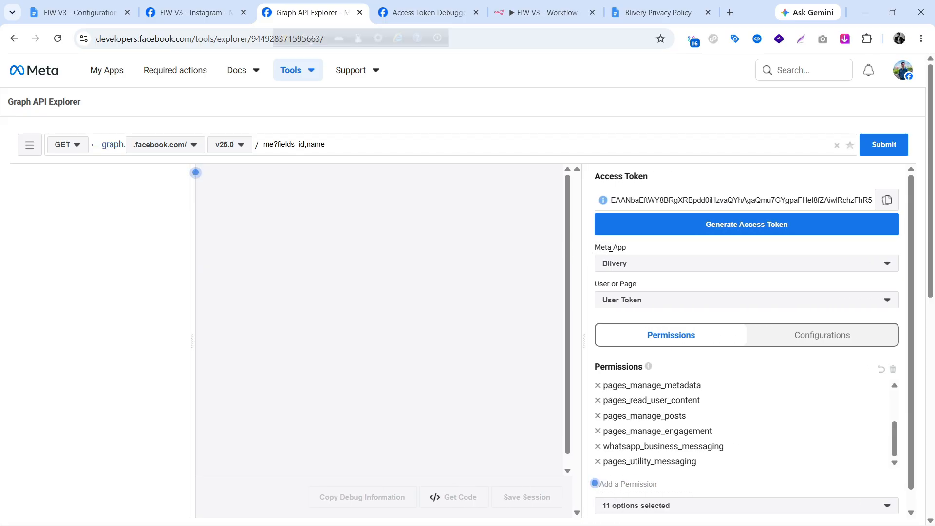
click(653, 270)
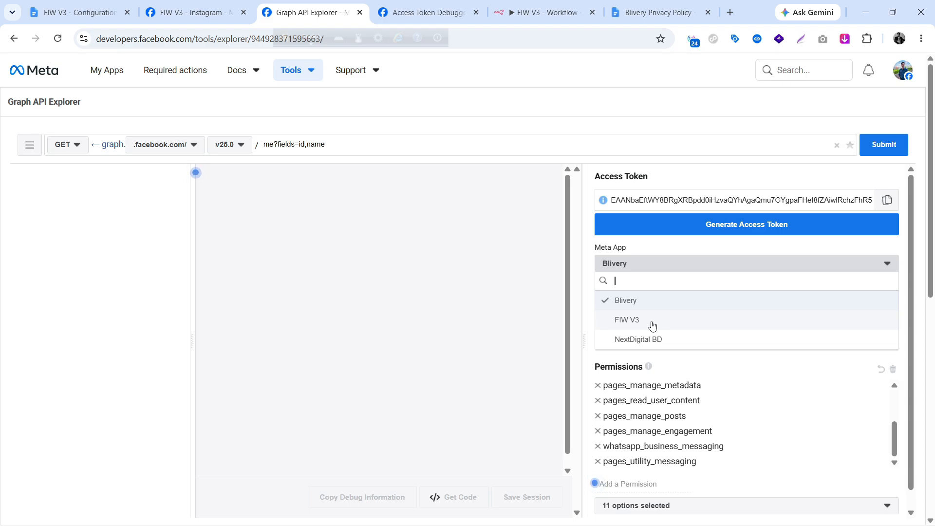
click(652, 325)
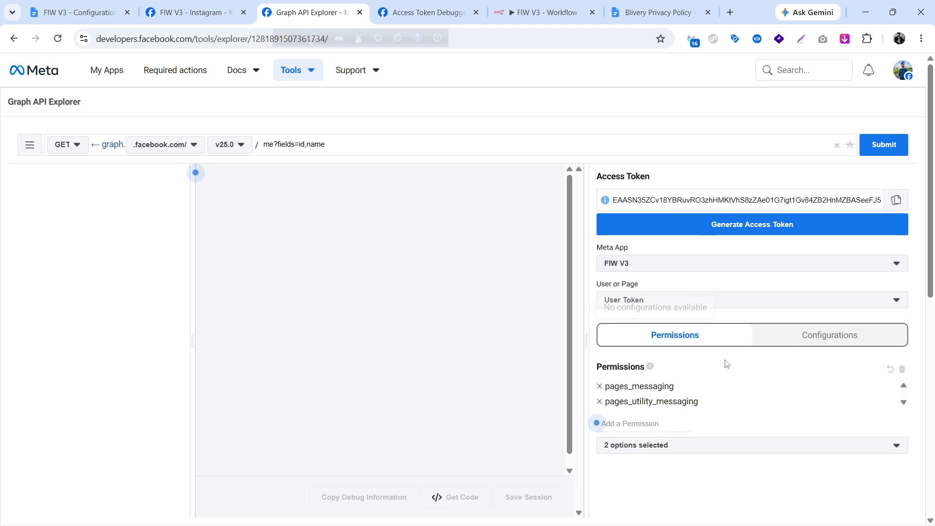
scroll(727, 364, down, 1)
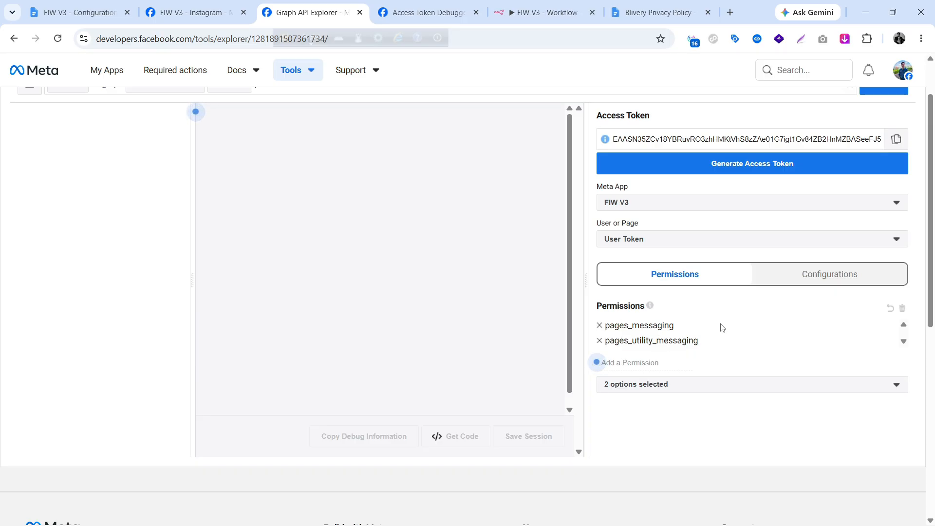
Copy pages_show_list from the Configuration Document's Step 08 list, then return to Graph API Explorer.
click(77, 13)
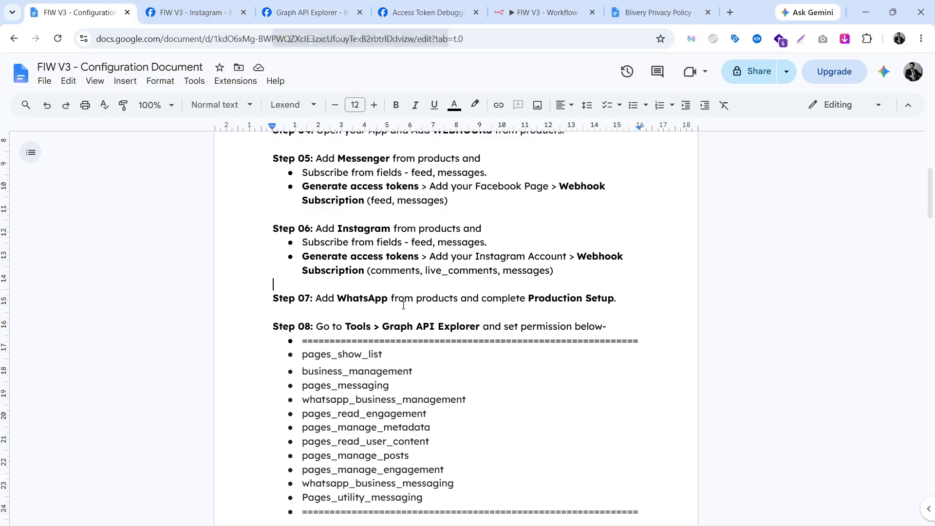
scroll(461, 335, down, 2)
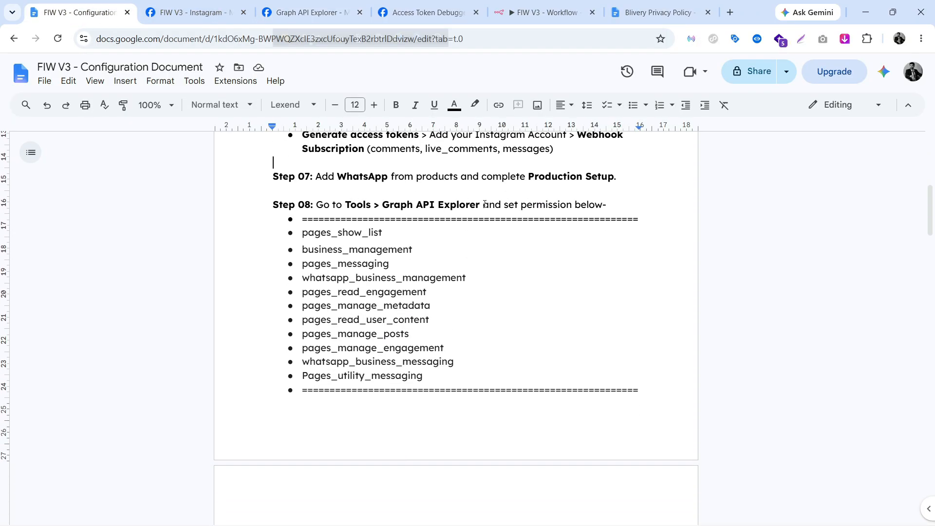
drag(299, 233, 433, 376)
click(408, 306)
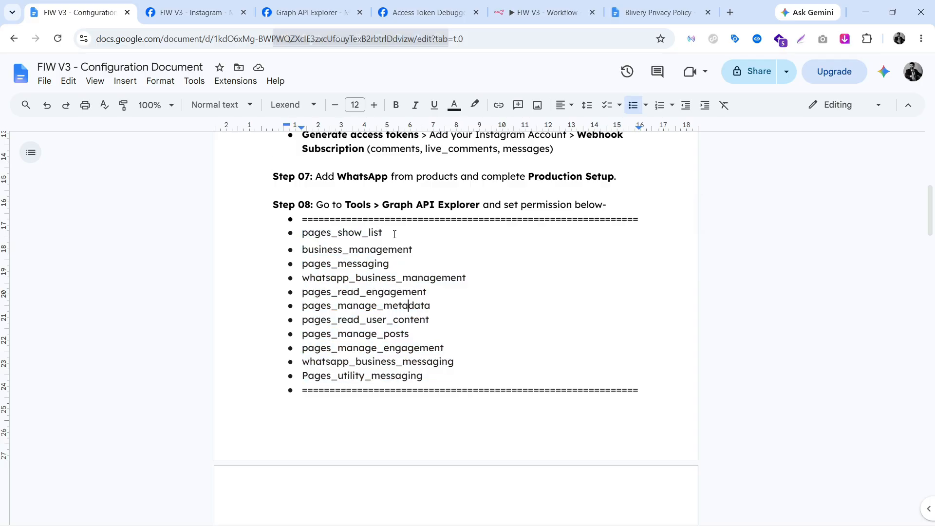
drag(384, 232, 303, 232)
key(ctrl+c)
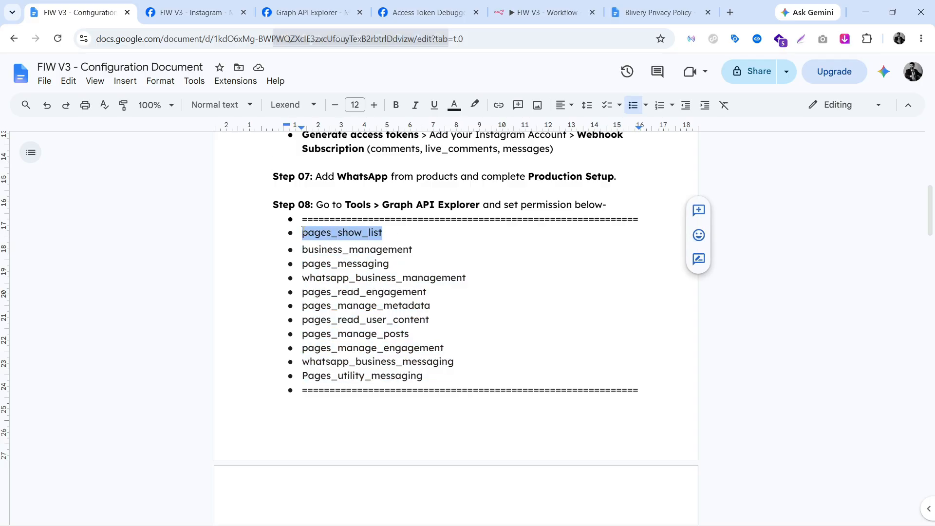
click(321, 14)
Add pages_show_list to the token's permissions.
click(642, 366)
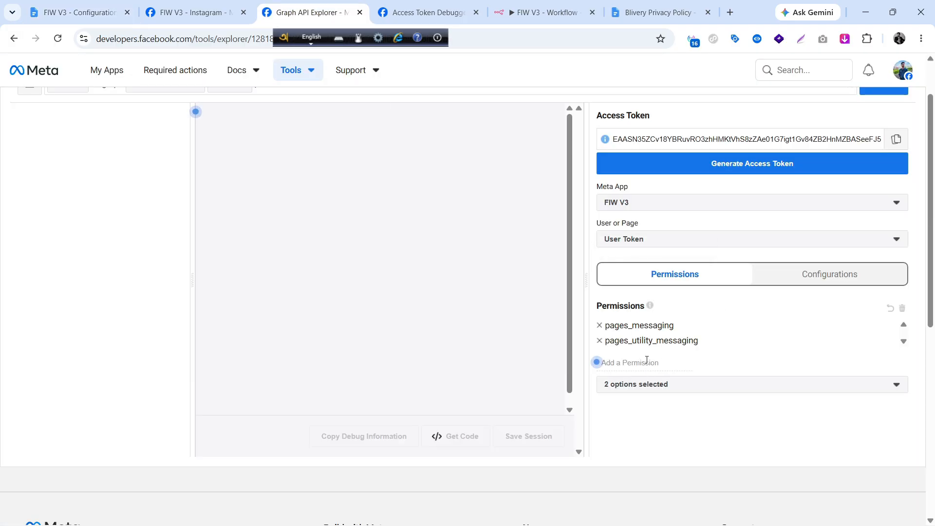
key(ctrl+v)
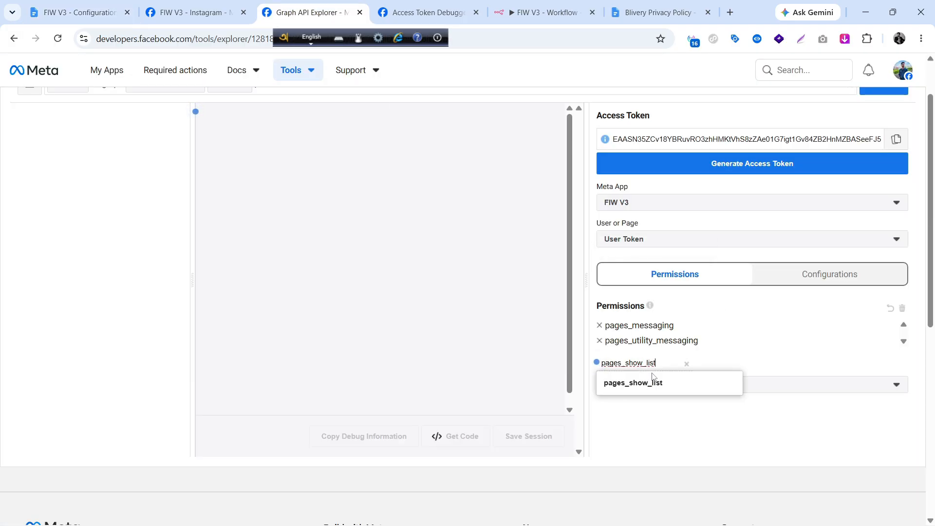
click(659, 385)
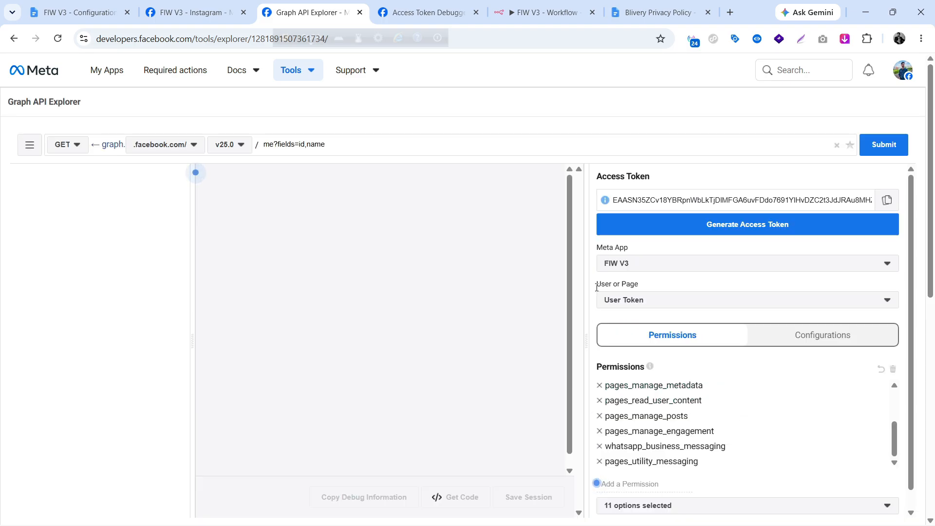
Choose the Blivery page token in User or Page and generate the access token.
click(664, 300)
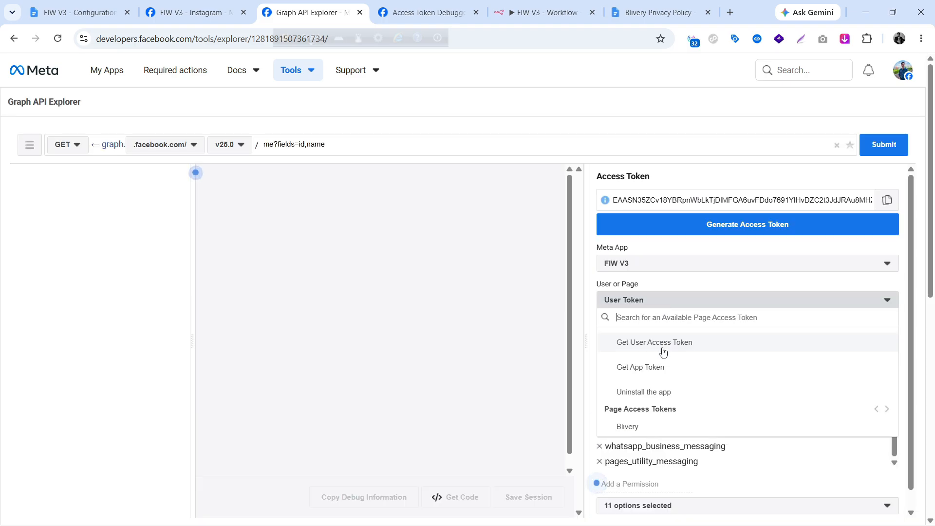
click(659, 428)
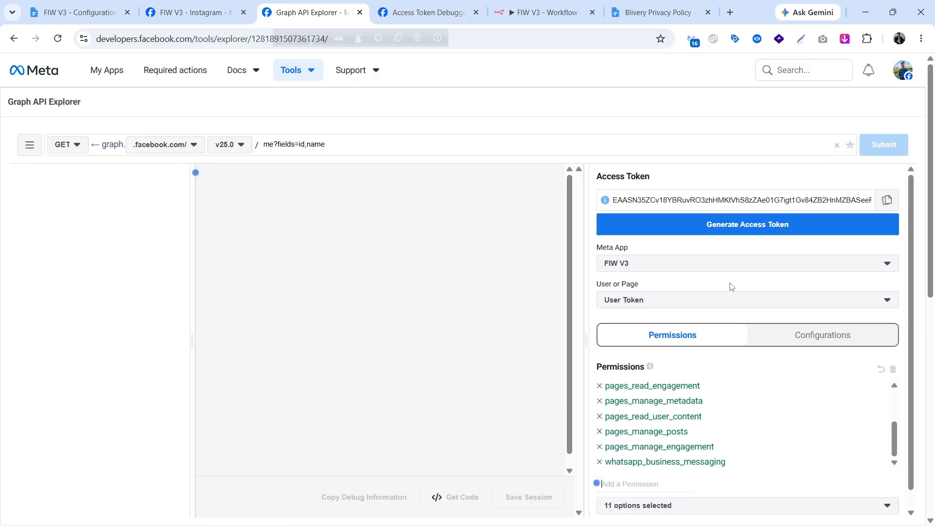
click(739, 233)
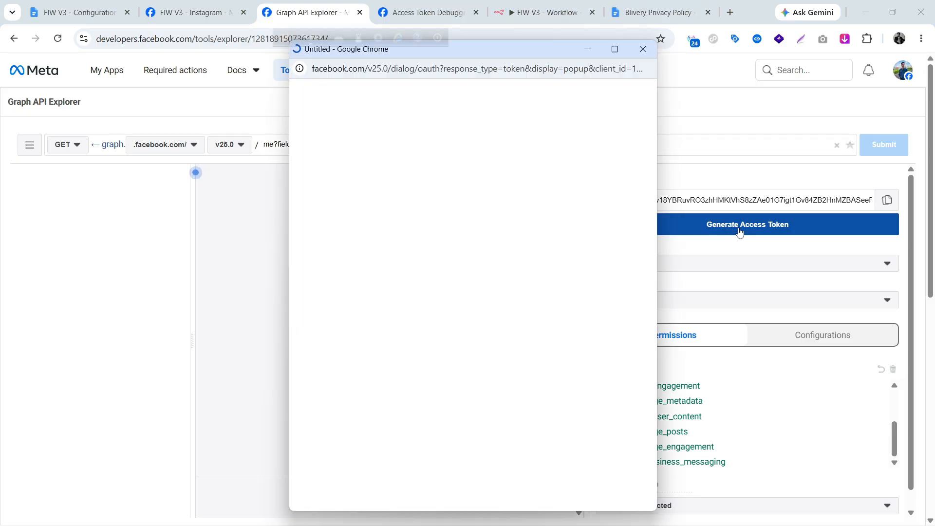
Continue the login, confirm the Blivery page and grant access to the Blivery business.
click(551, 463)
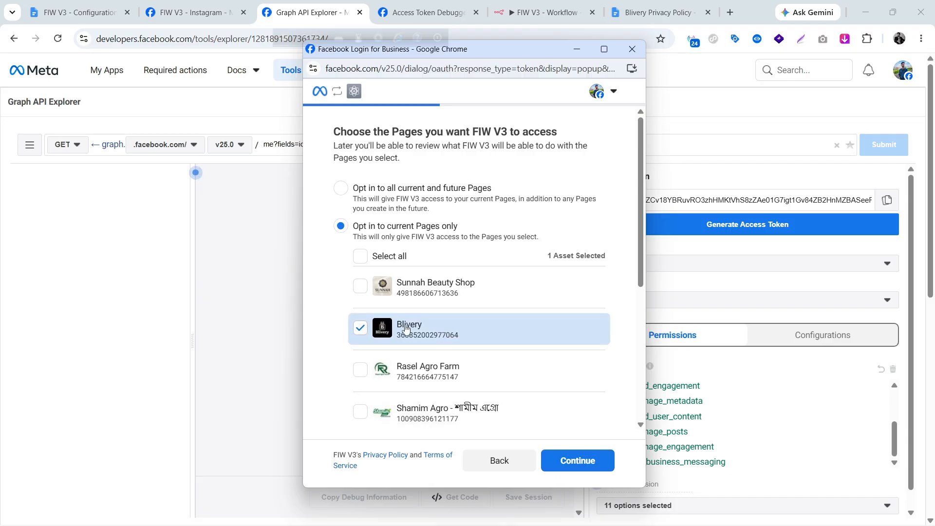
click(565, 467)
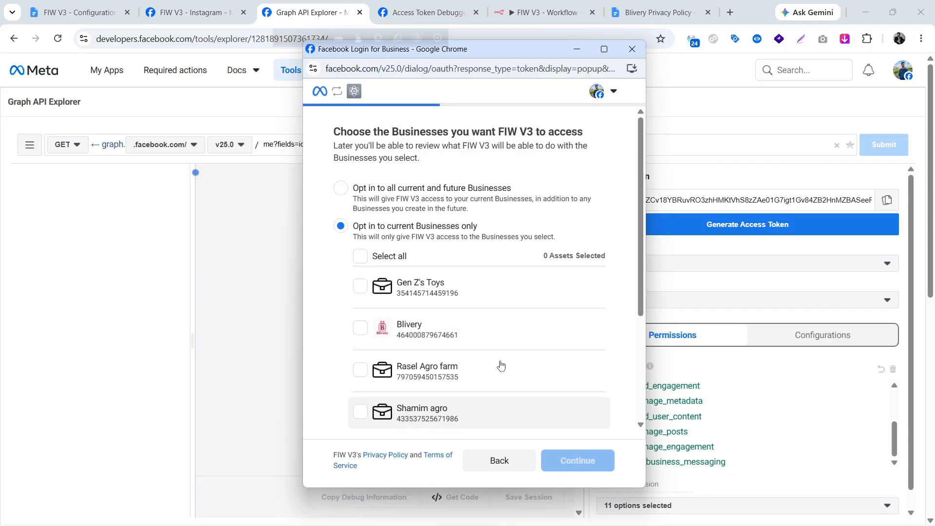
scroll(487, 380, down, 1)
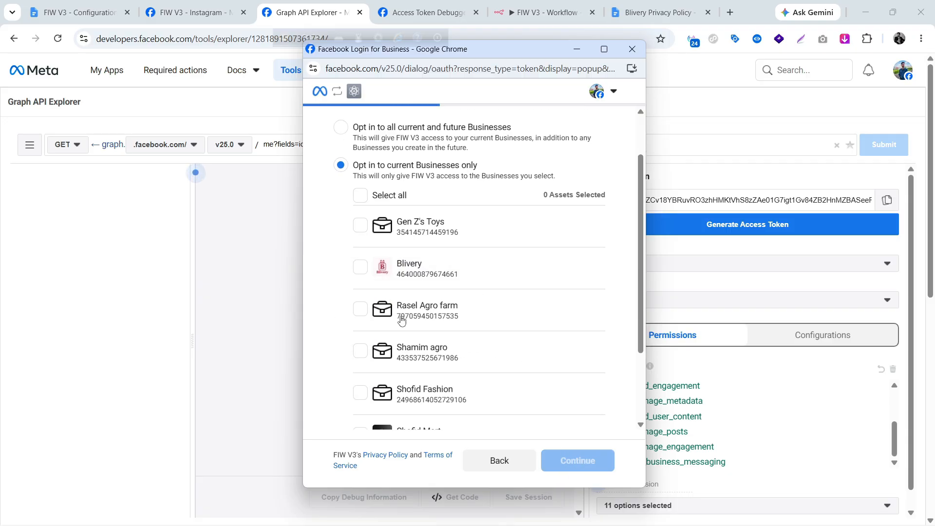
click(461, 275)
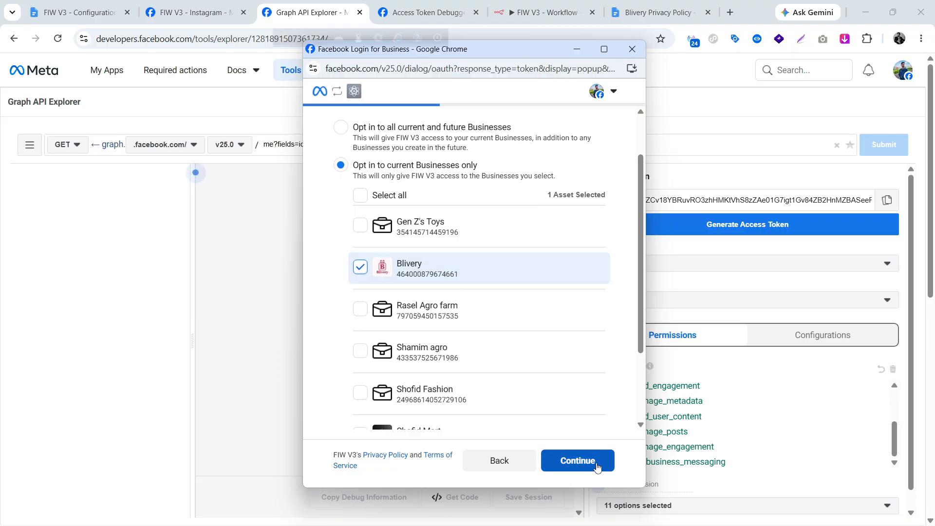
click(578, 460)
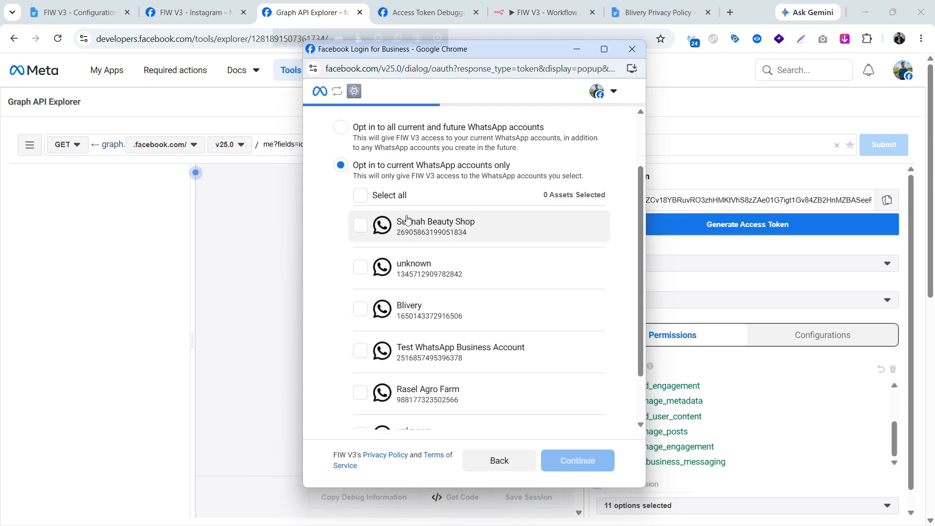
Grant access to the Blivery WhatsApp account, review permissions and save the granted access.
scroll(407, 220, down, 1)
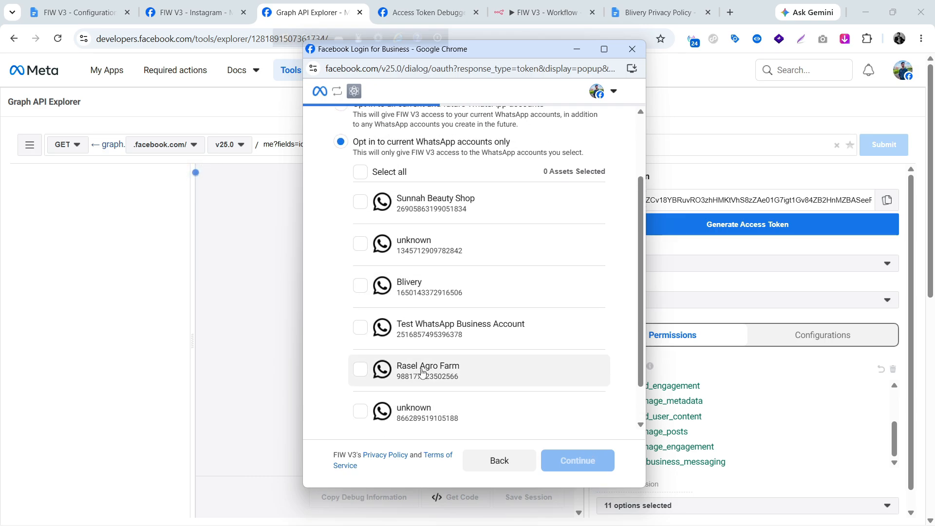
scroll(455, 330, up, 2)
scroll(460, 341, down, 3)
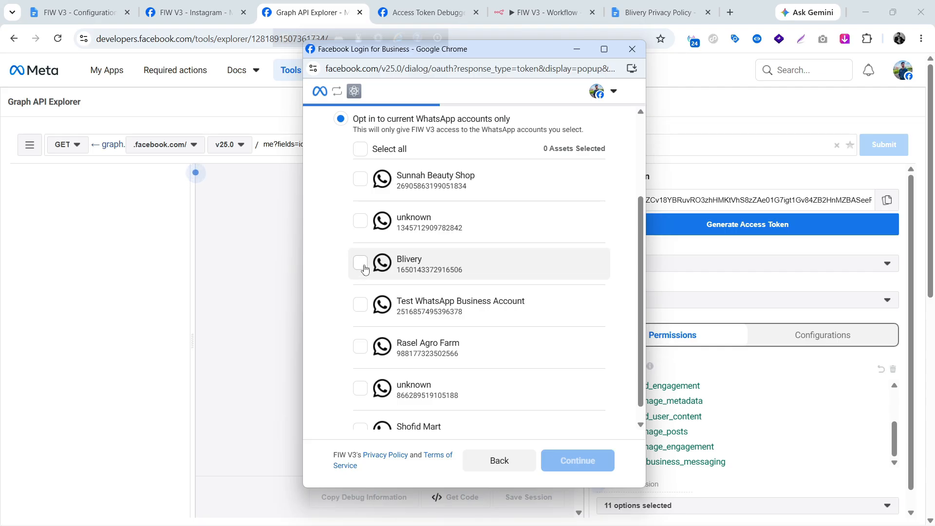
click(362, 267)
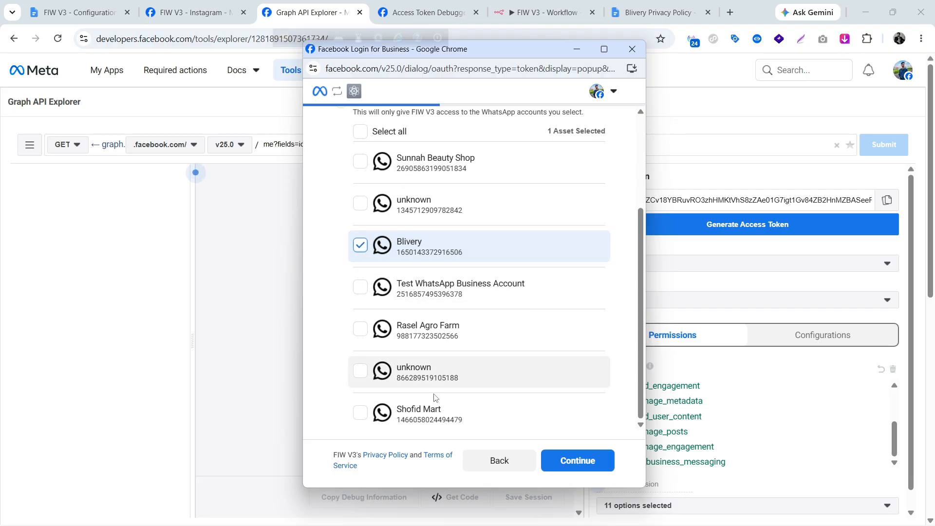
scroll(445, 409, up, 2)
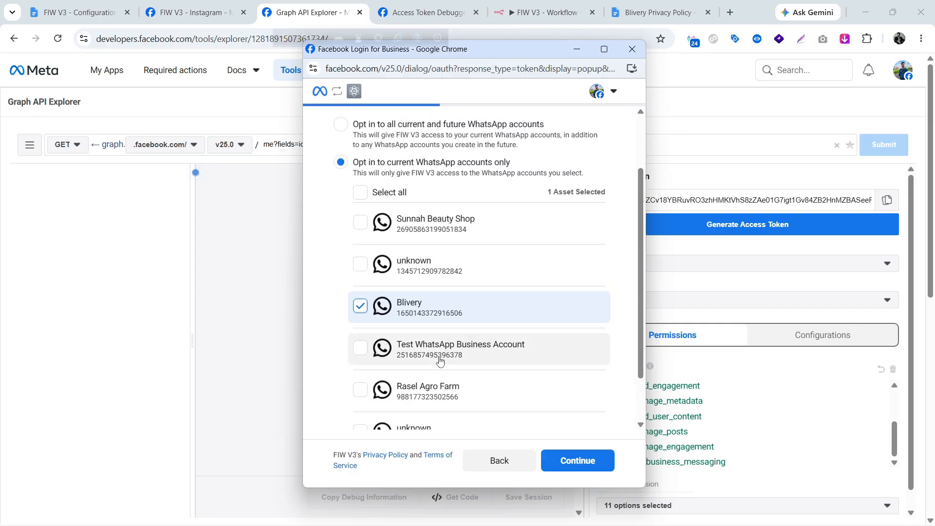
click(574, 460)
scroll(549, 341, down, 5)
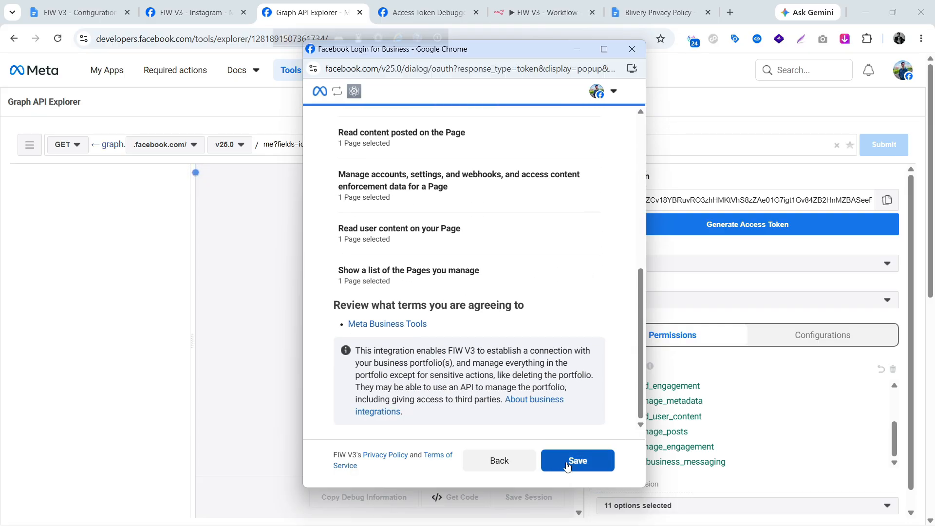
click(568, 467)
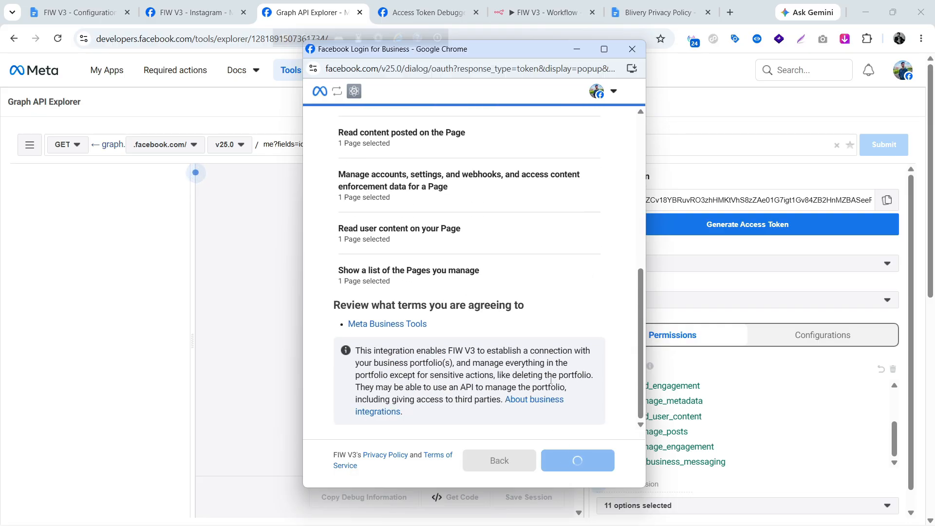
click(545, 467)
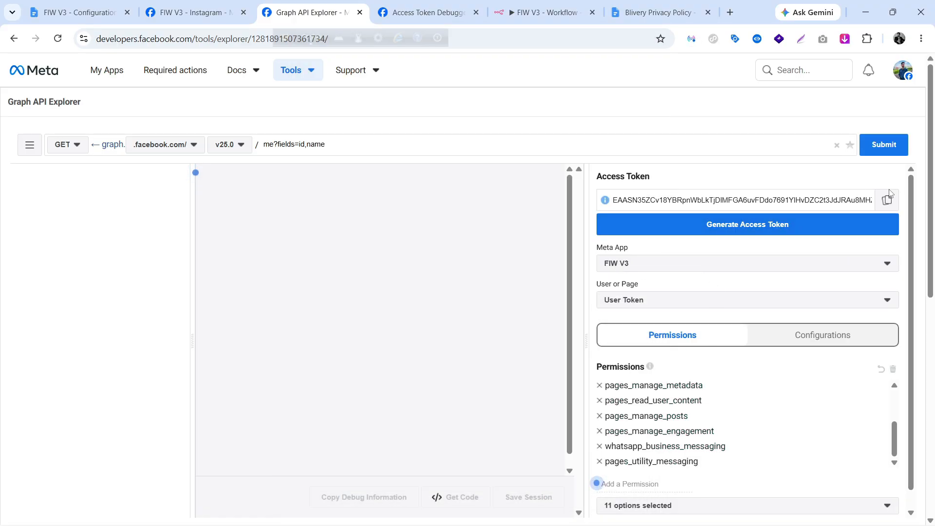
Debug the new token, confirm it expires within an hour, and return to Graph API Explorer.
click(423, 12)
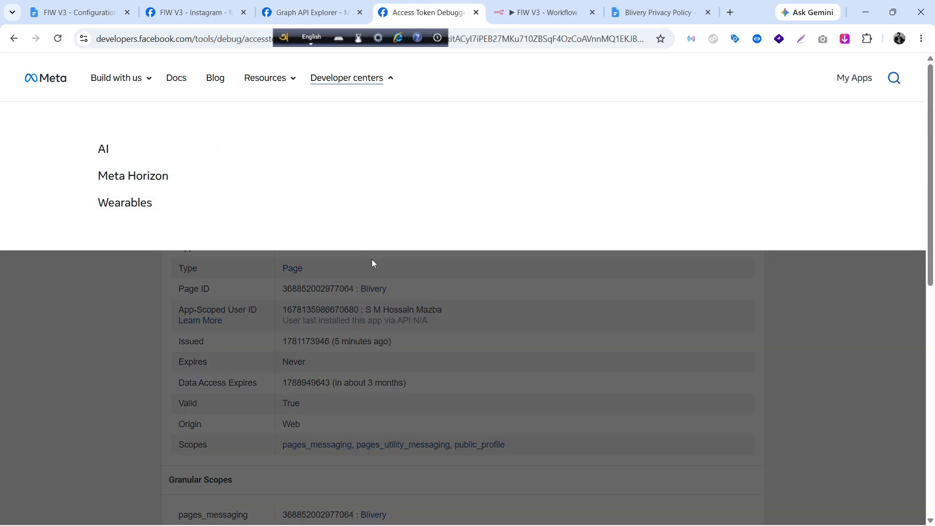
triple_click(352, 175)
key(ctrl+v)
click(743, 172)
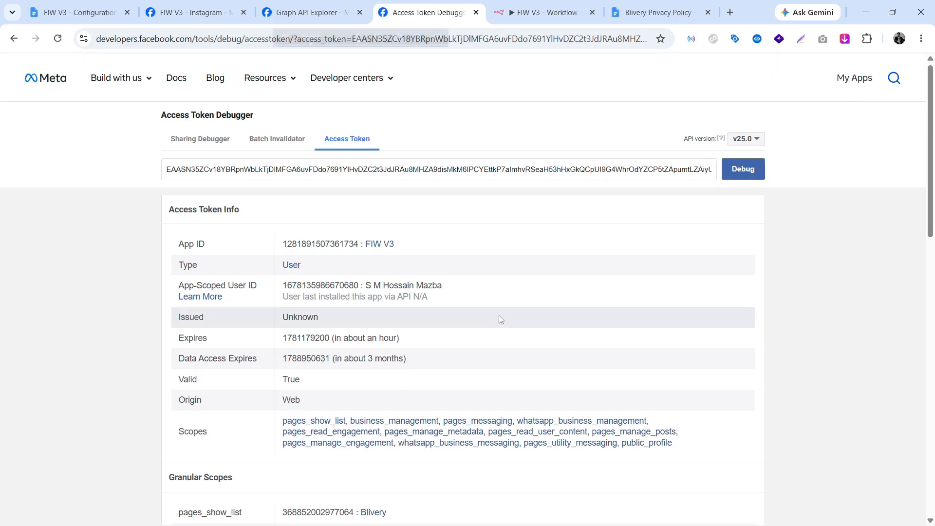
scroll(499, 317, down, 1)
drag(177, 281, 284, 281)
click(463, 289)
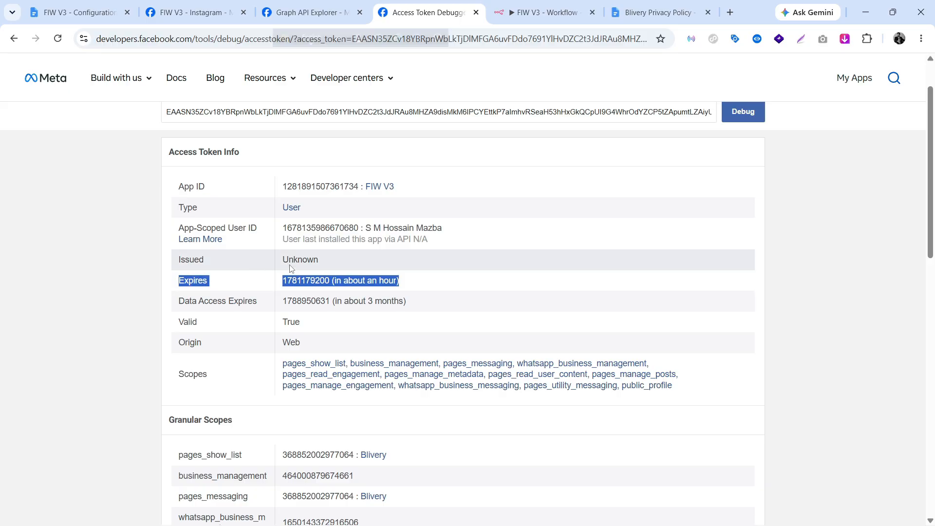
click(429, 283)
key(ctrl+shift+Tab)
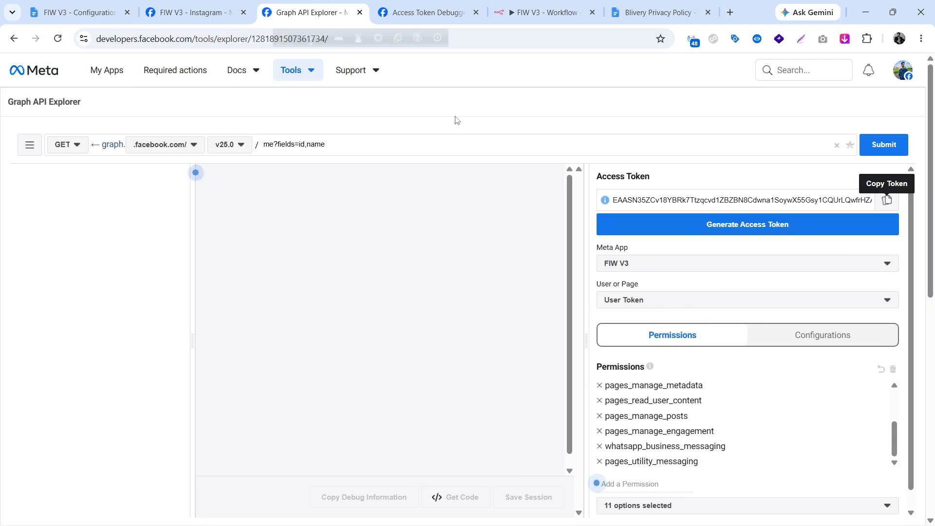
Go to FIW V3's Instagram API setup and locate '1. Generate access tokens'.
click(193, 16)
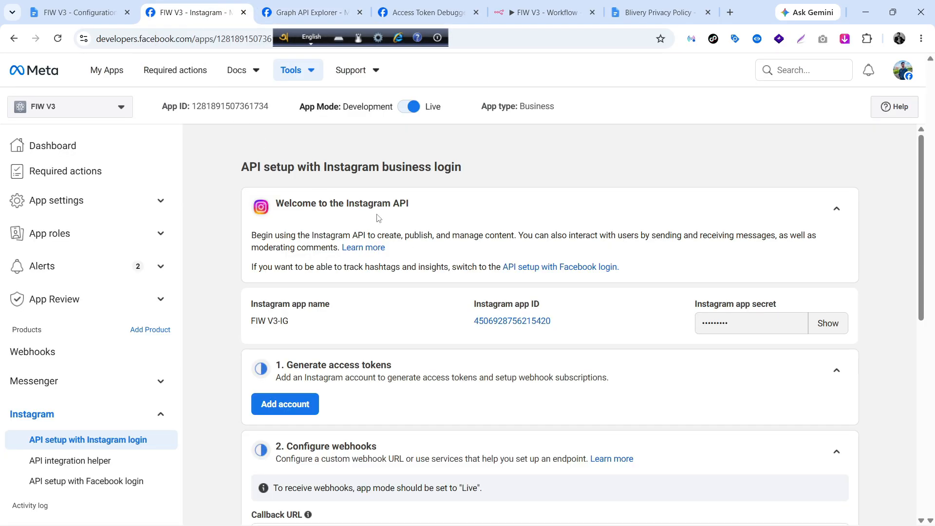
drag(241, 162, 471, 164)
click(516, 181)
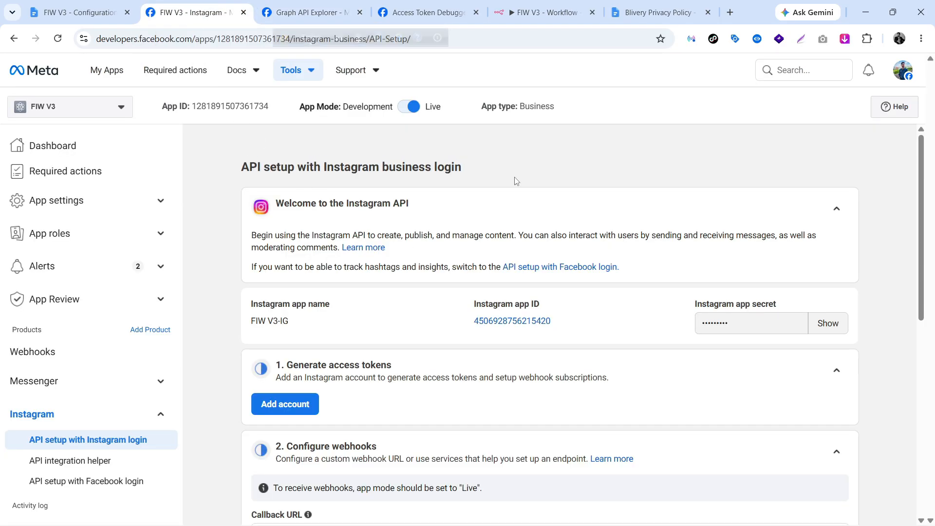
scroll(446, 228, down, 3)
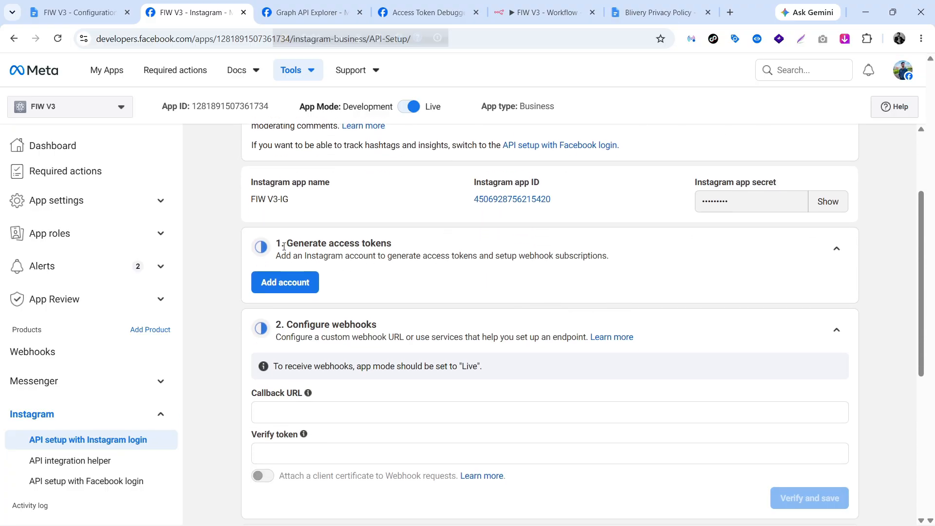
drag(284, 247, 398, 244)
click(412, 261)
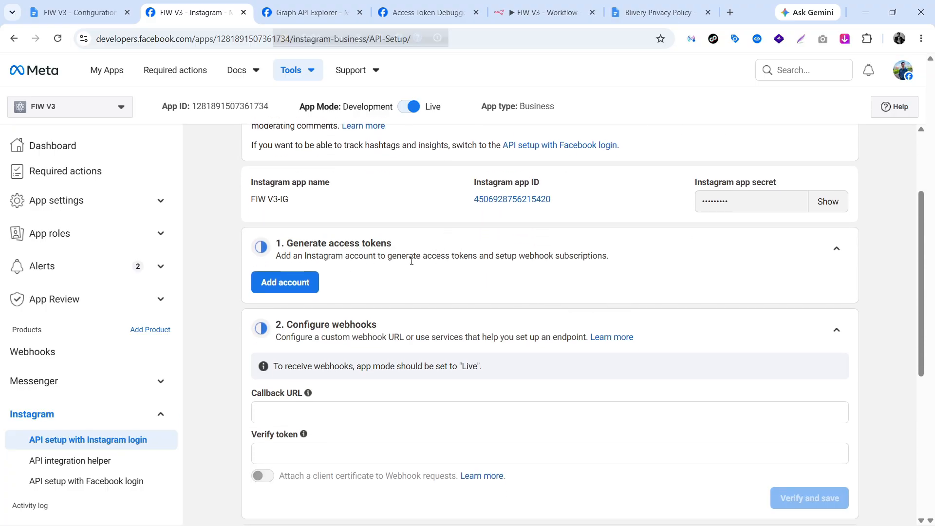
Add the blivery.shop Instagram account and allow FIW V3 access to it.
click(303, 277)
click(613, 311)
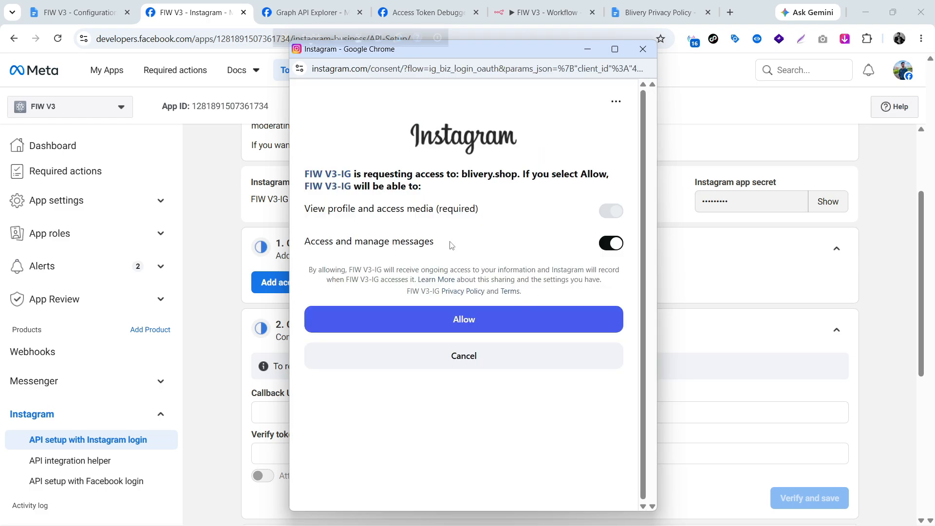
click(466, 320)
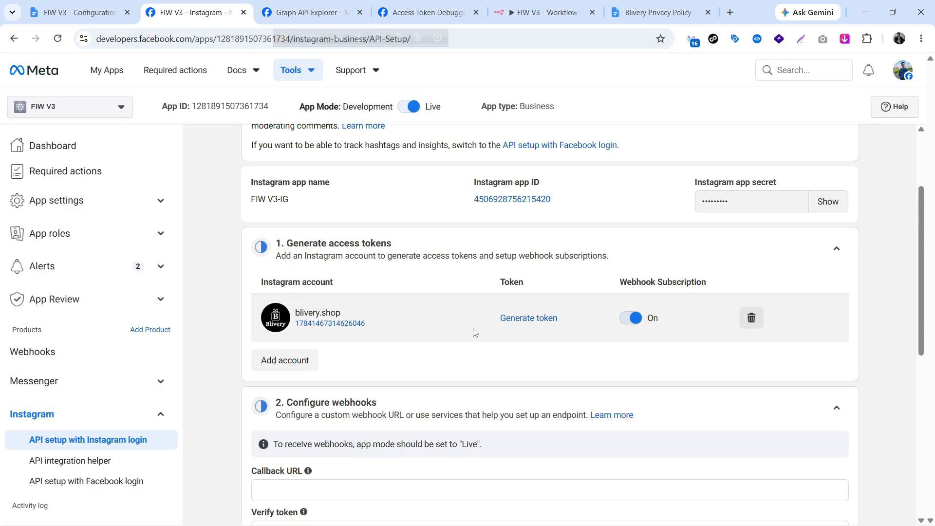
View the empty Callback URL and Verify token fields under '2. Configure webhooks', then go to n8n.
scroll(475, 331, down, 1)
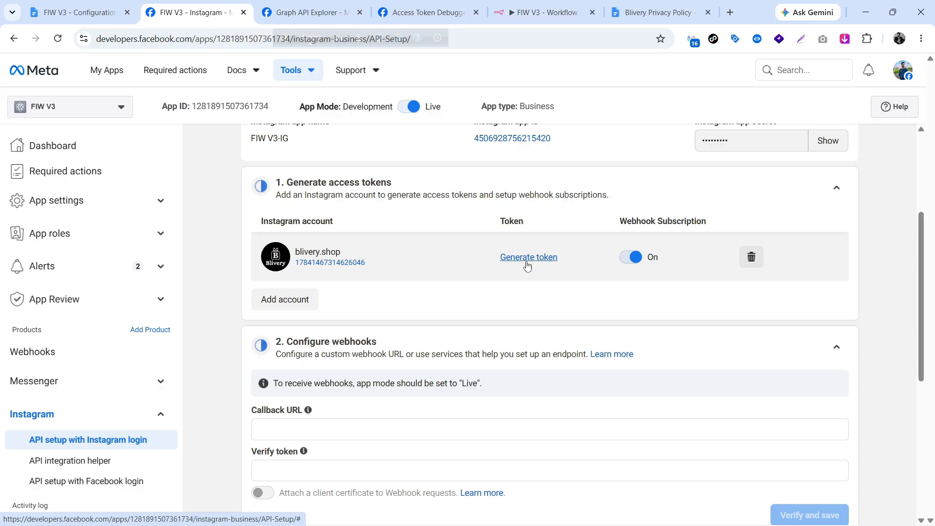
scroll(526, 266, down, 1)
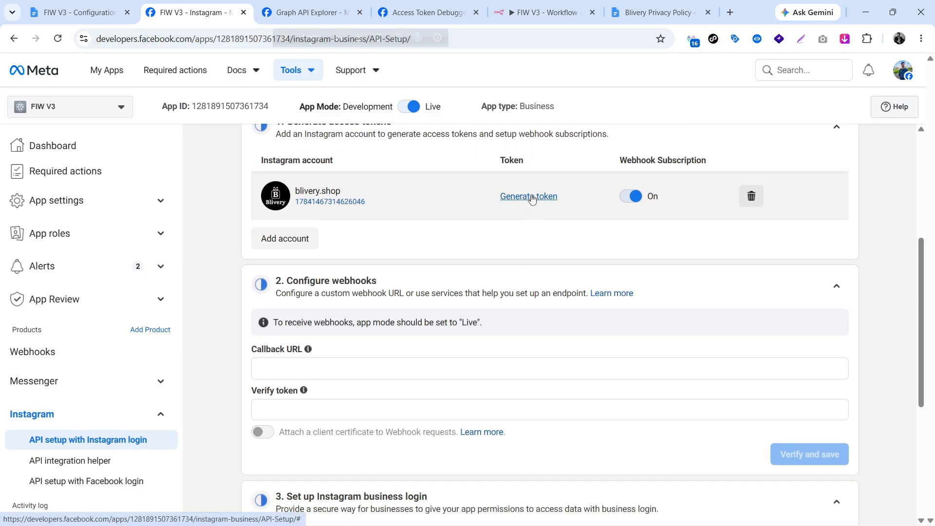
scroll(531, 199, down, 1)
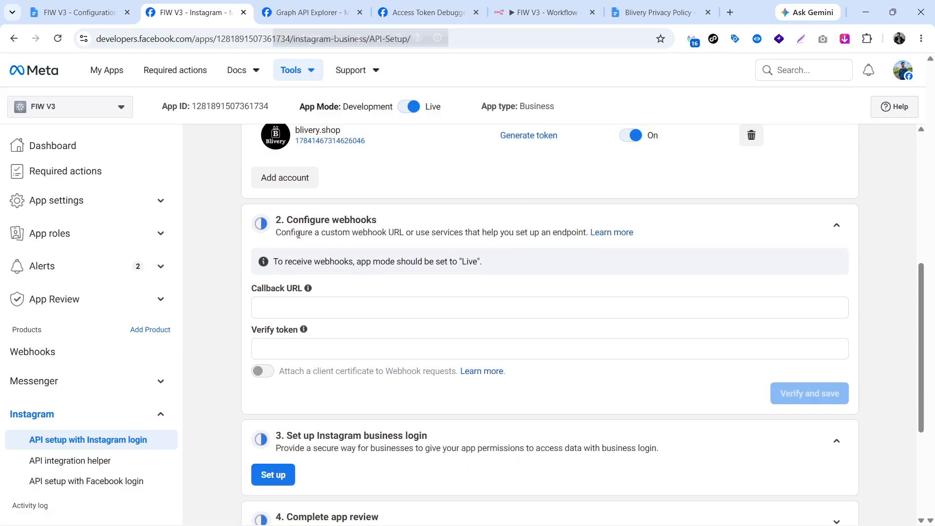
drag(293, 217, 387, 218)
click(411, 219)
scroll(415, 224, down, 2)
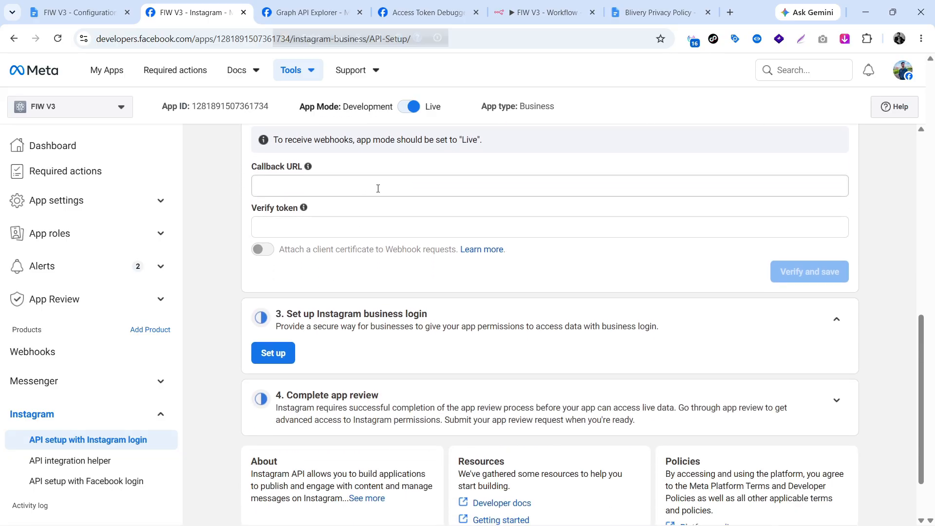
click(543, 11)
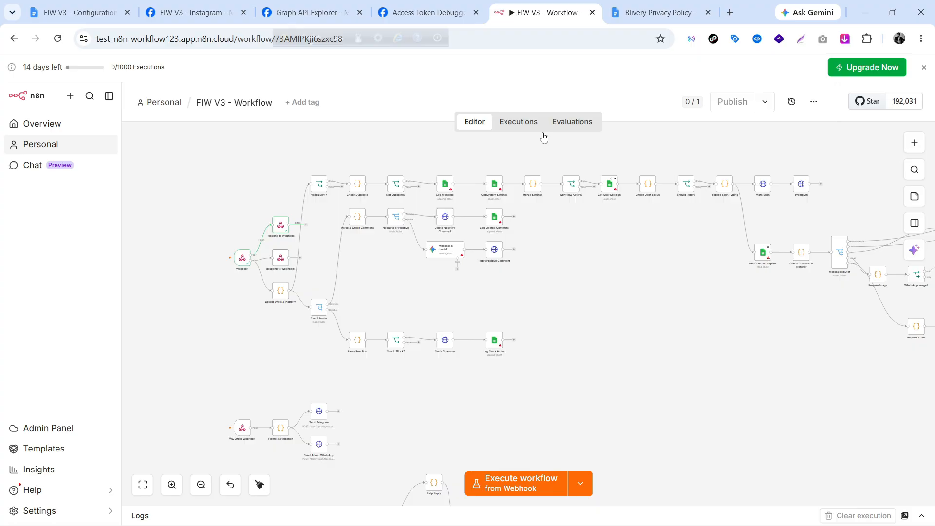
Copy the n8n Webhook node's test URL.
double_click(242, 259)
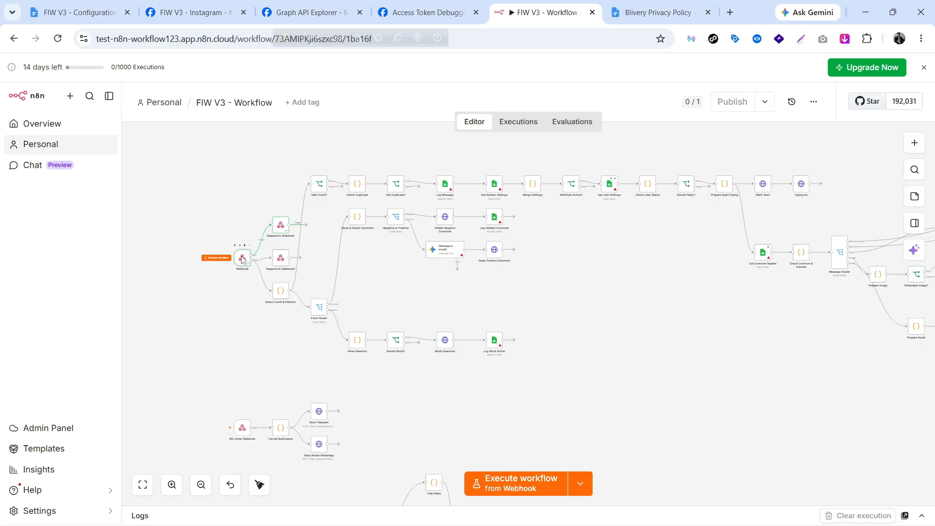
click(444, 209)
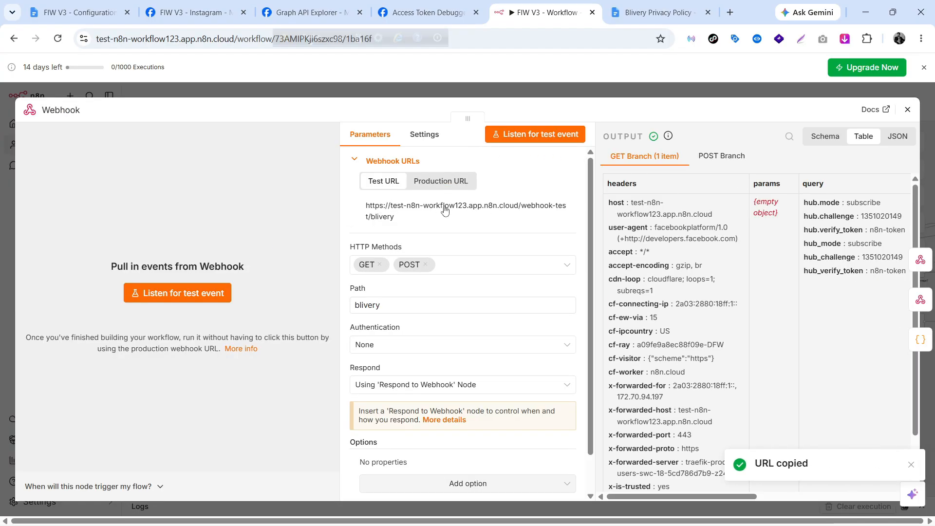
click(907, 109)
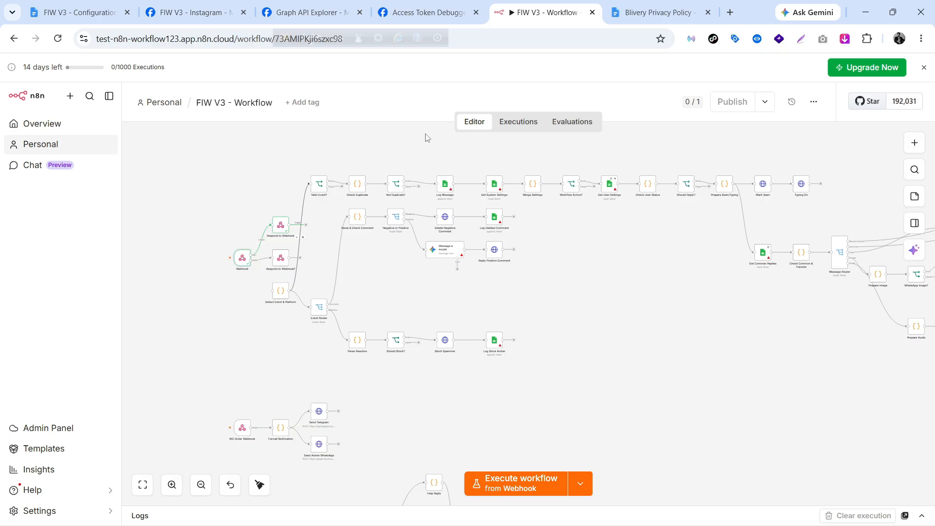
Enter the test URL as Meta's Callback URL and n8n-token as the verify token.
click(194, 12)
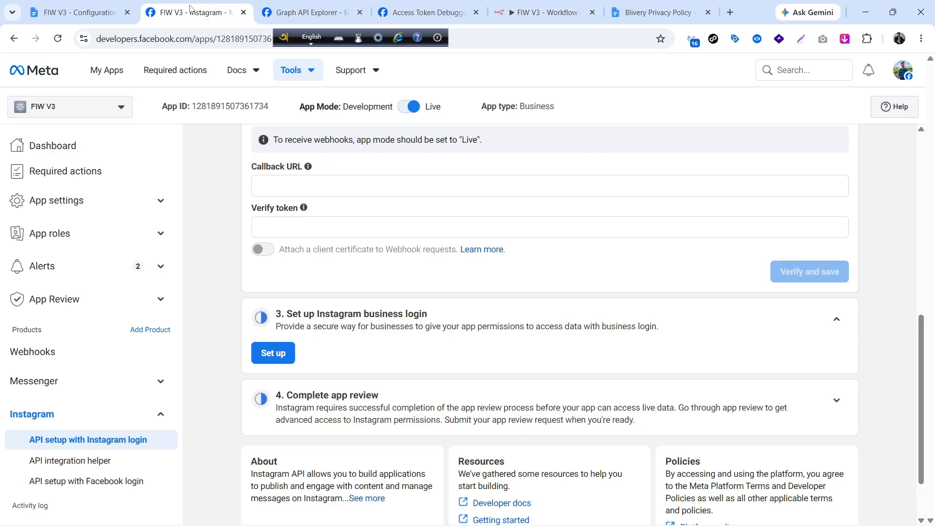
click(311, 182)
key(ctrl+v)
click(344, 233)
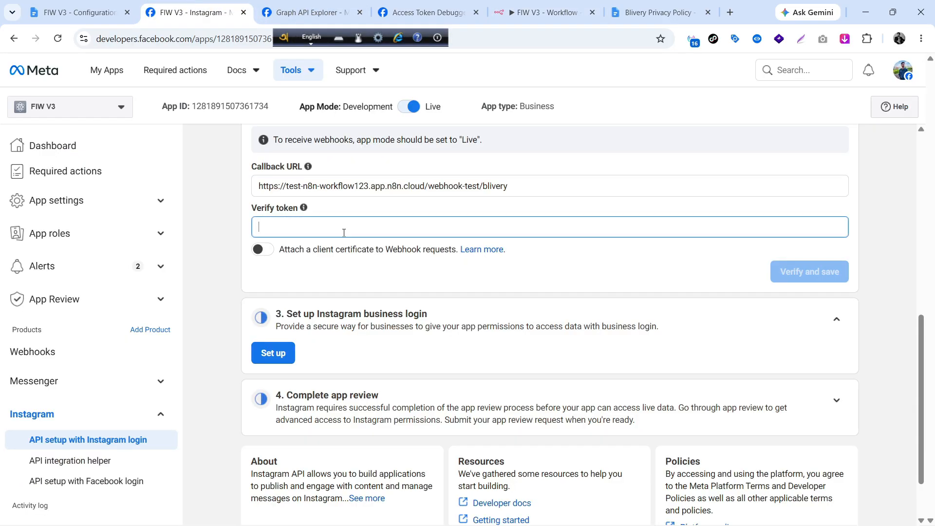
text(n8n)
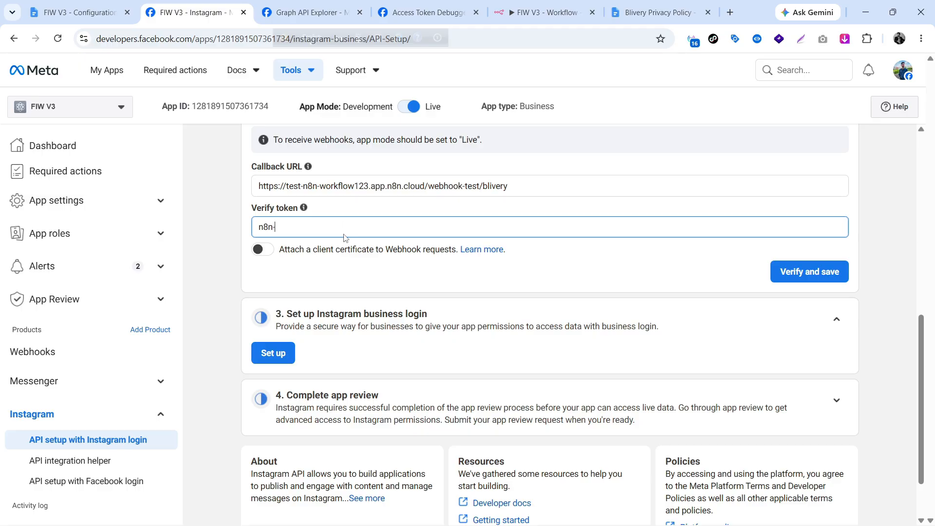
text(-token)
Set the n8n Webhook node listening for a test call, then return to Meta.
click(536, 14)
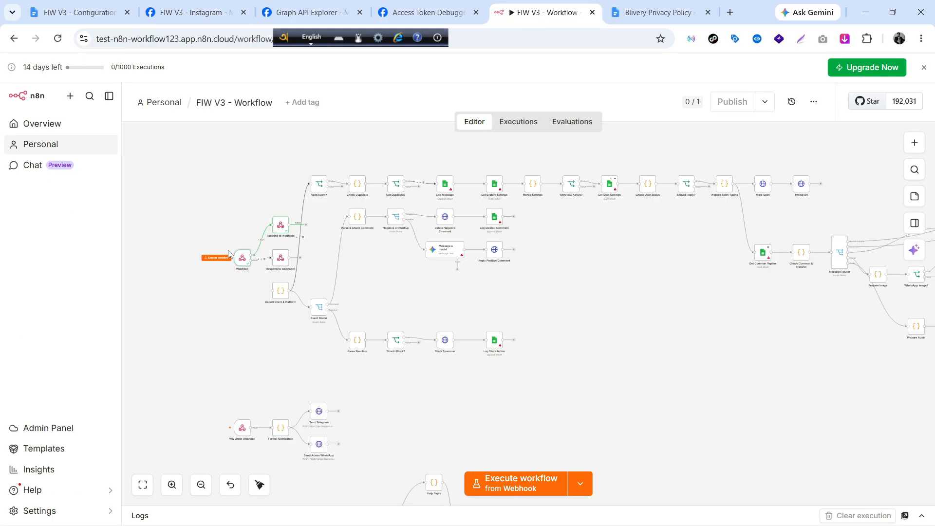
click(217, 258)
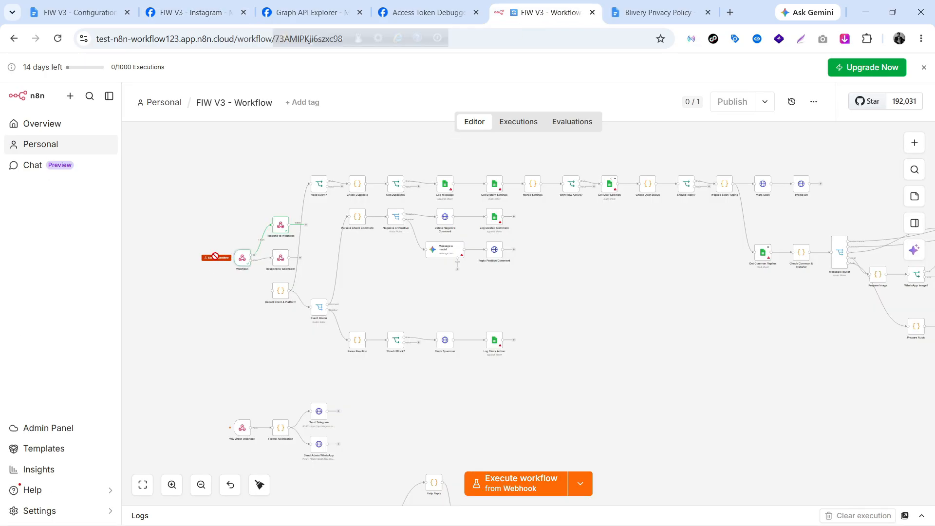
click(204, 11)
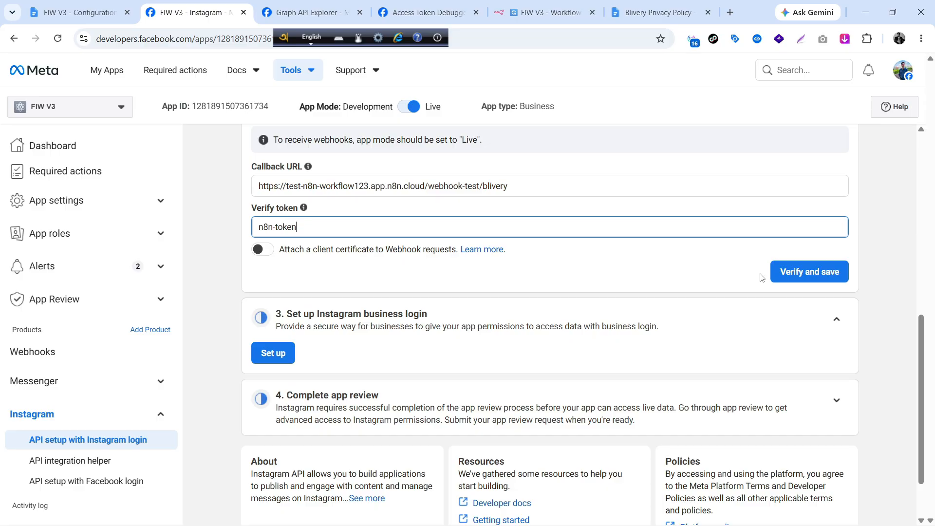
Verify and save the /webhook-test/blivery callback so comments, live_comments and message_edit get subscribed.
click(779, 274)
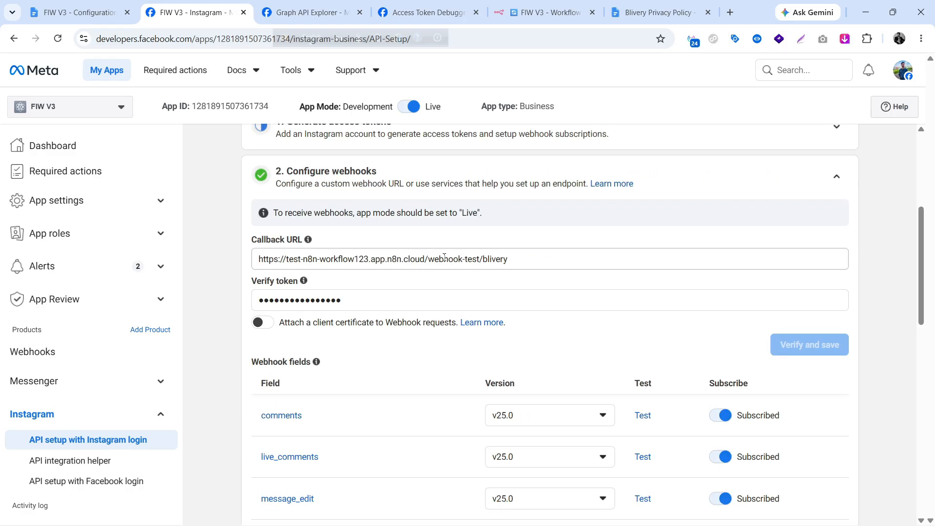
drag(428, 259, 477, 261)
scroll(483, 273, up, 1)
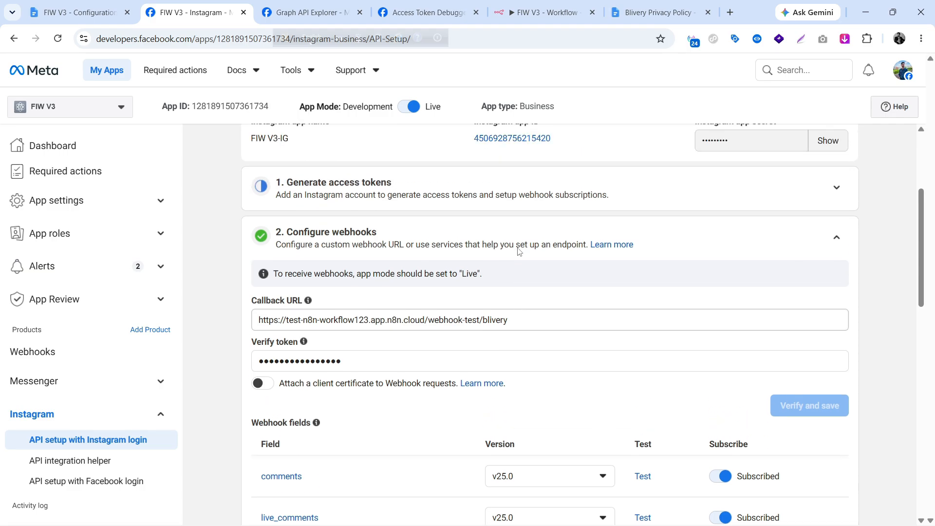
Generate an Instagram access token via Instagram login with the requested permissions, and copy it.
click(836, 189)
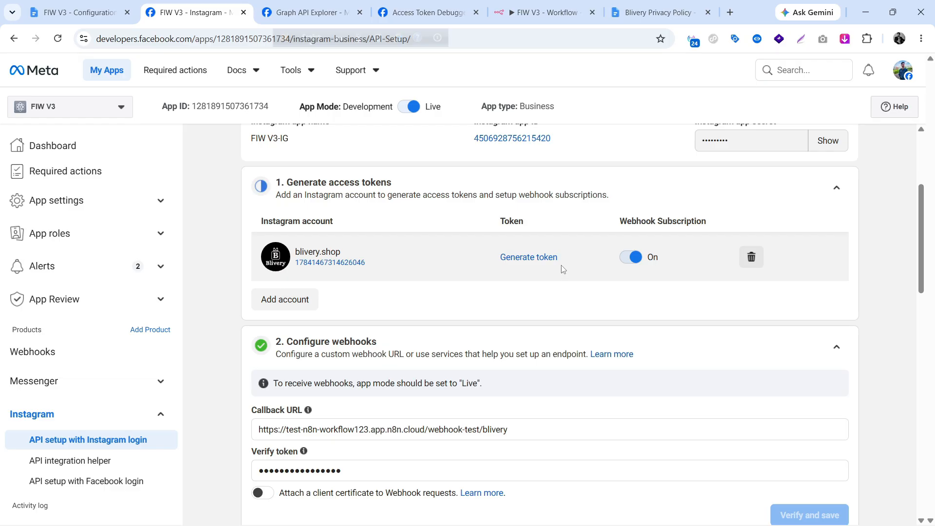
click(525, 258)
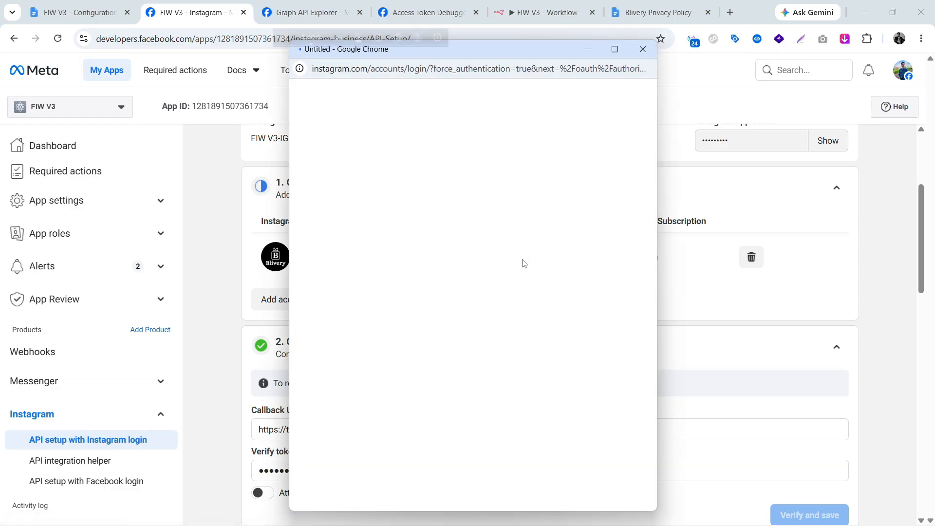
click(452, 235)
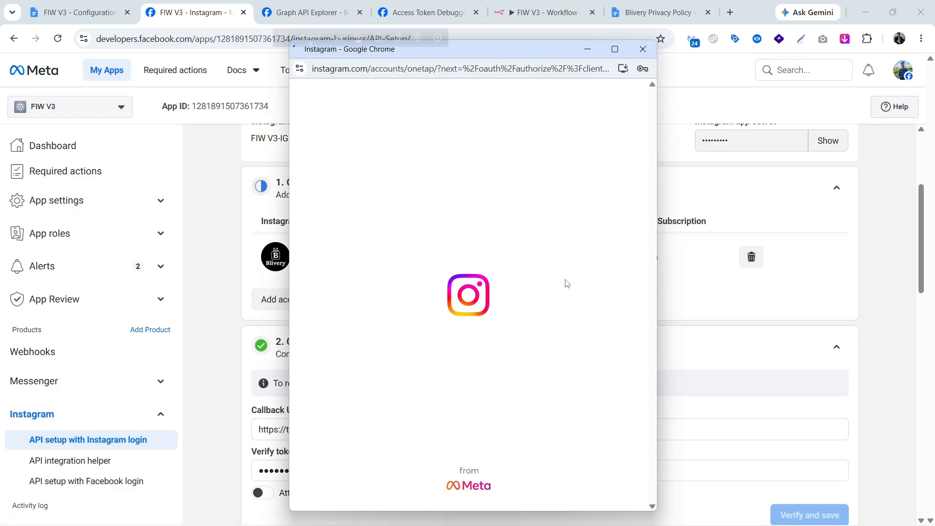
click(466, 347)
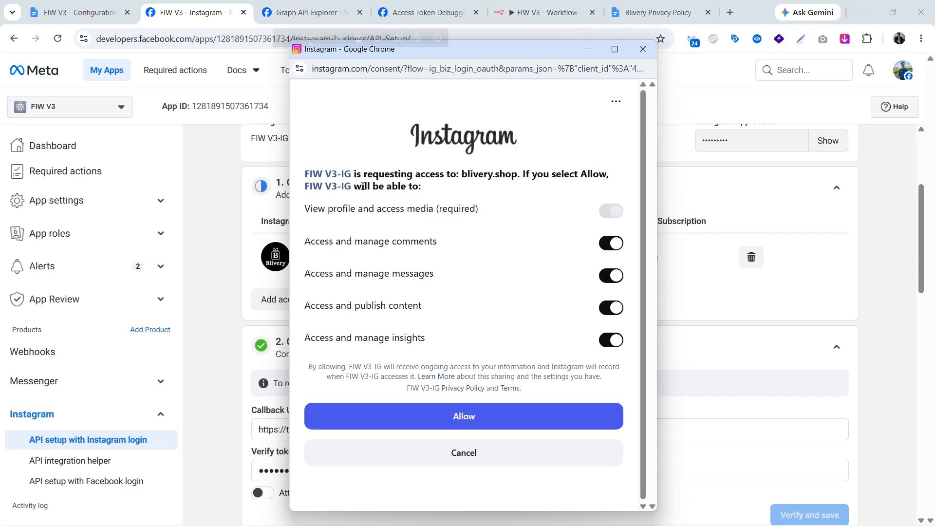
click(463, 418)
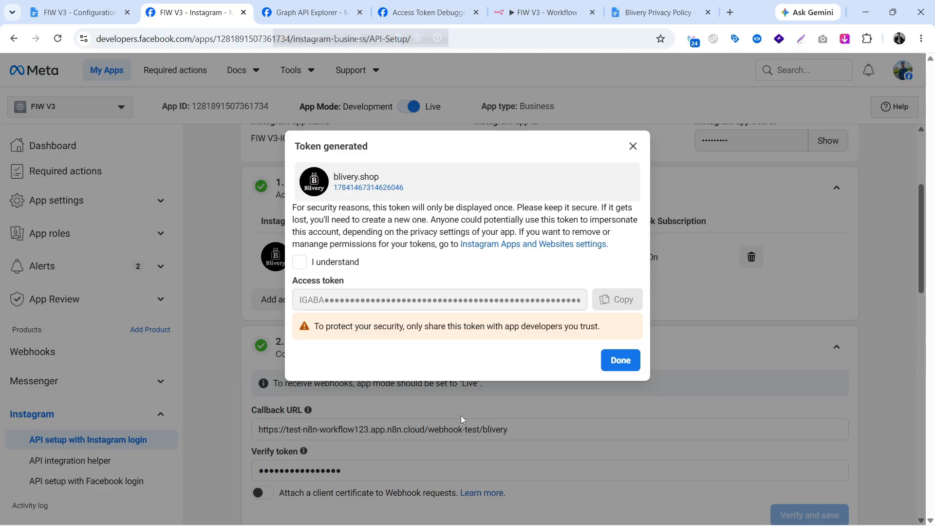
click(308, 266)
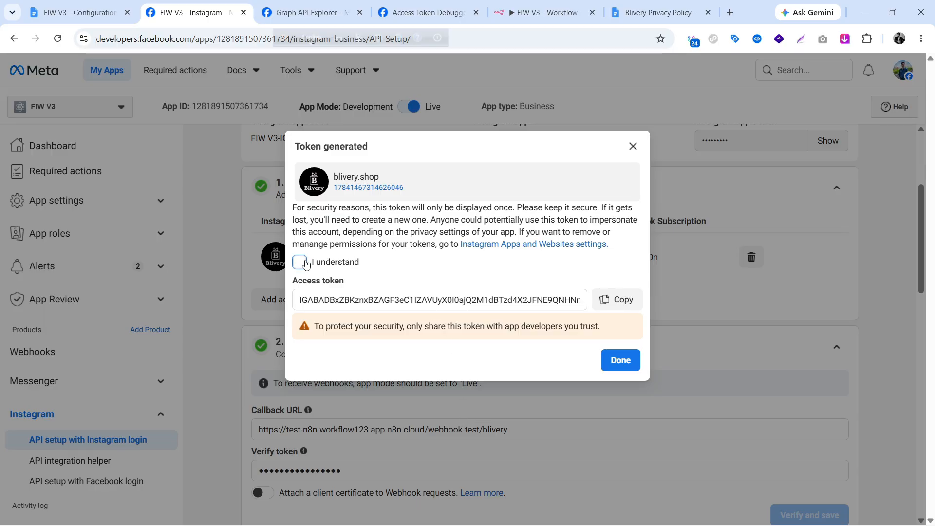
click(607, 303)
click(540, 12)
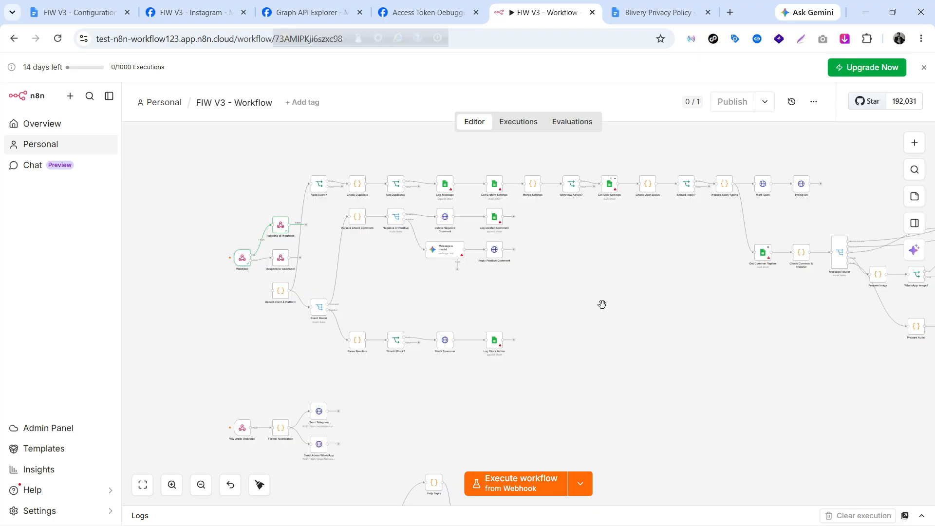
Pan the FIW V3 - Workflow canvas right until the Send IG nodes are visible.
scroll(602, 304, up, 2)
scroll(602, 305, up, 1)
scroll(602, 305, right, 3)
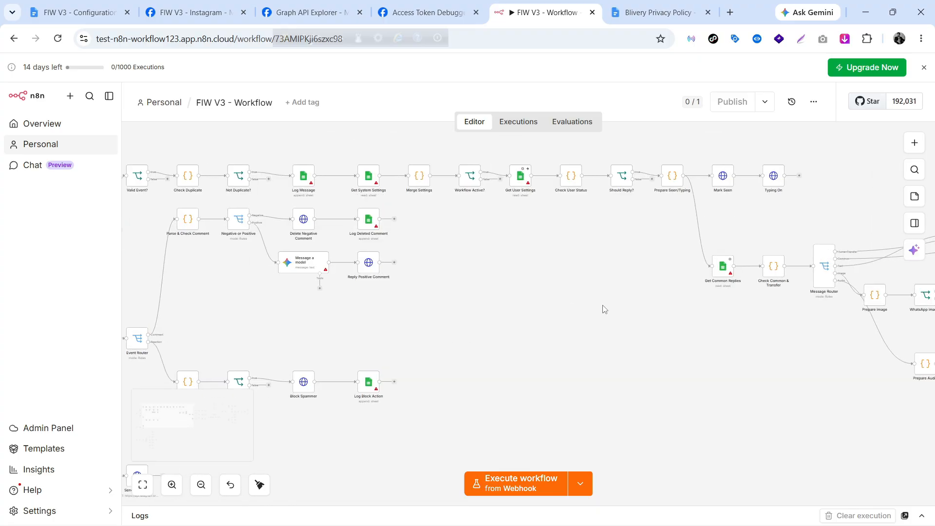
scroll(604, 309, right, 5)
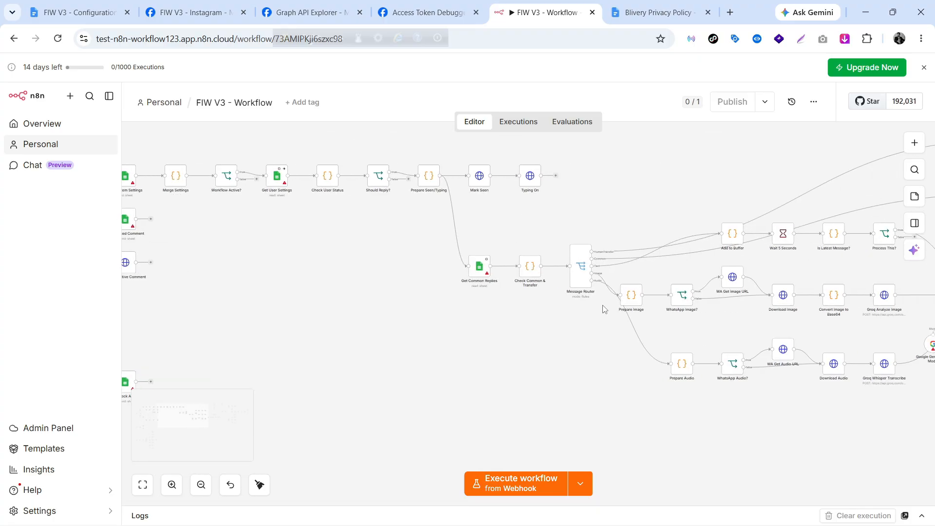
scroll(603, 309, right, 8)
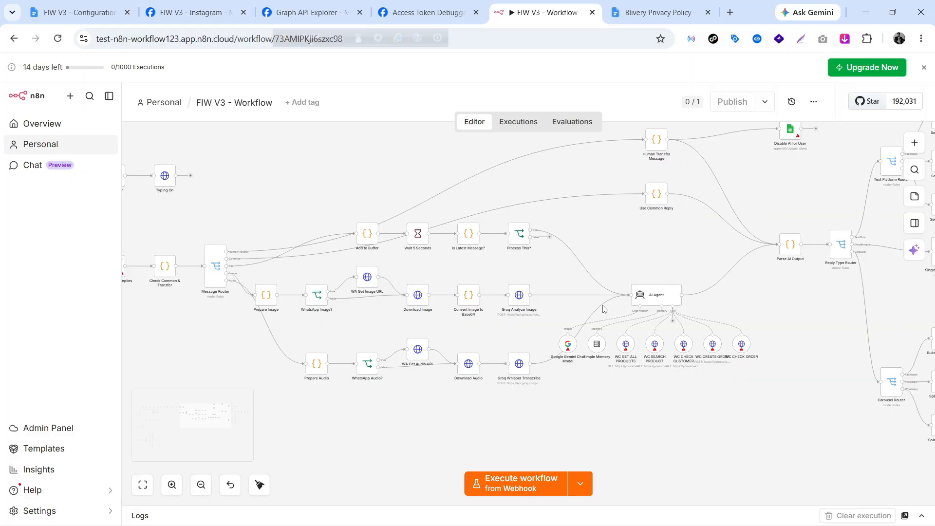
scroll(603, 309, right, 3)
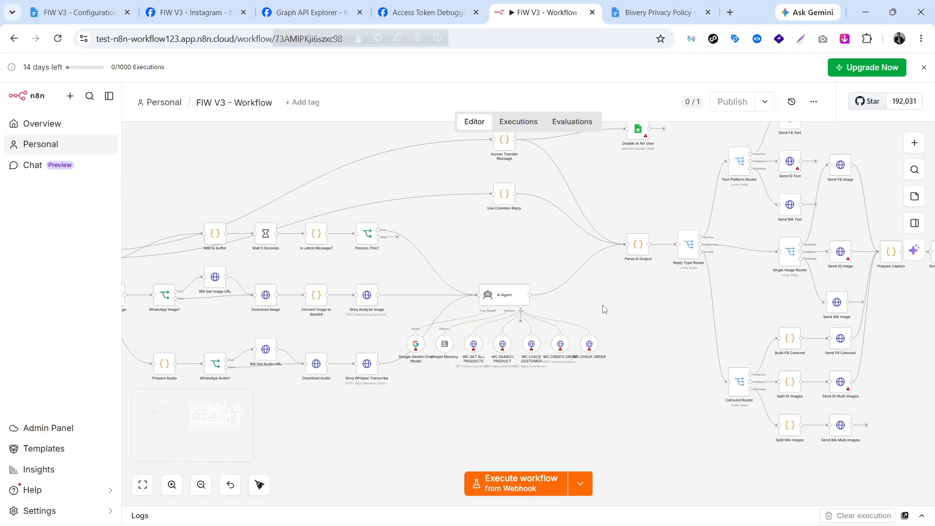
scroll(603, 309, right, 4)
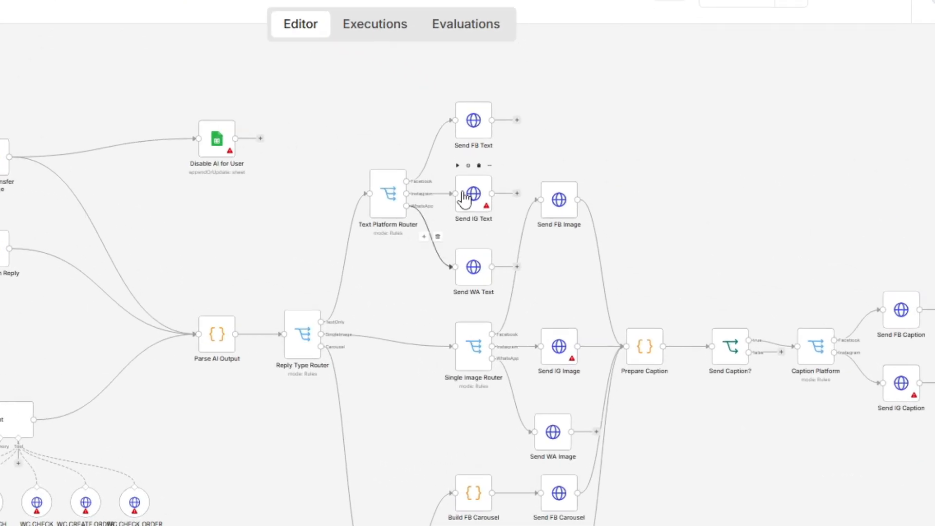
Create a new Bearer Auth credential on Send IG Text holding the Instagram access token.
click(475, 196)
double_click(475, 201)
scroll(265, 376, down, 6)
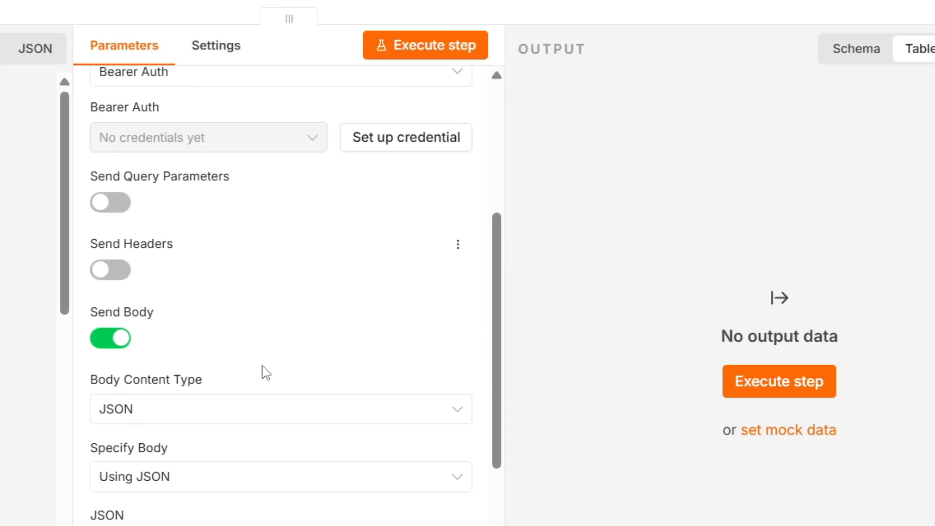
scroll(265, 372, up, 2)
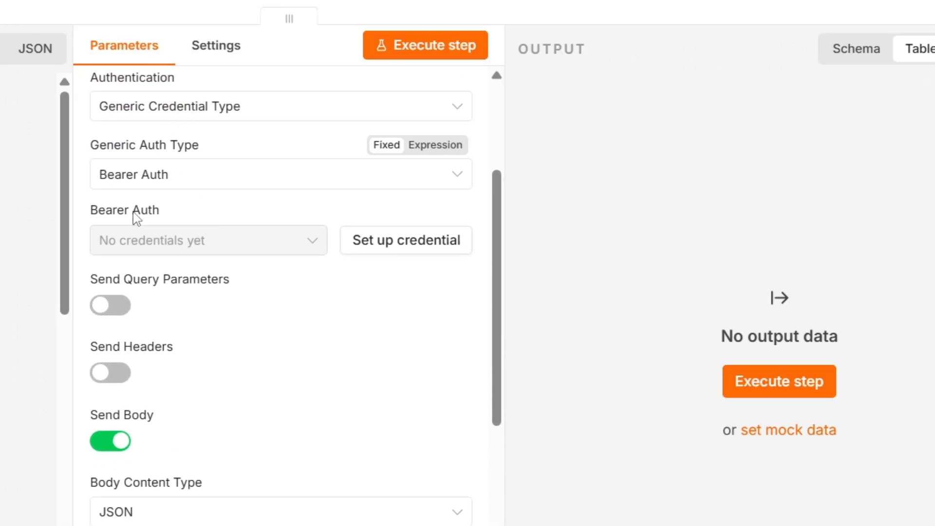
click(401, 252)
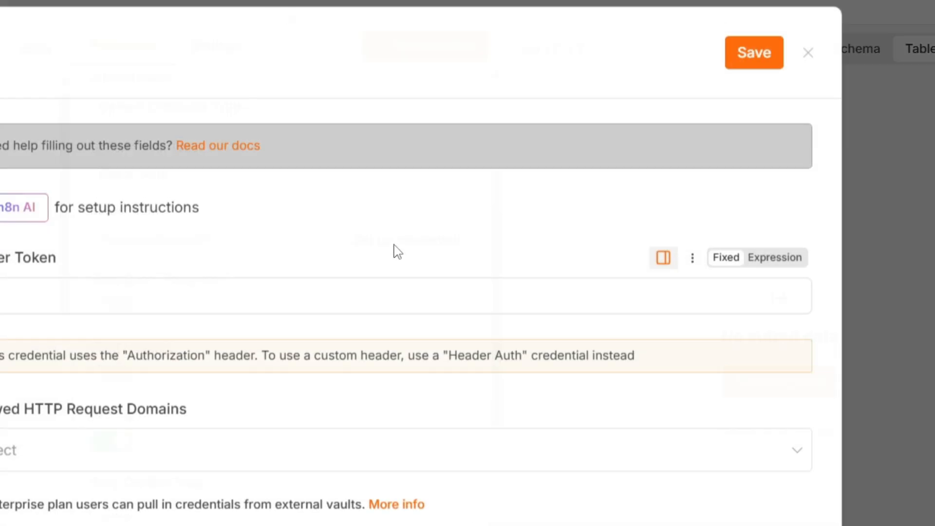
click(228, 276)
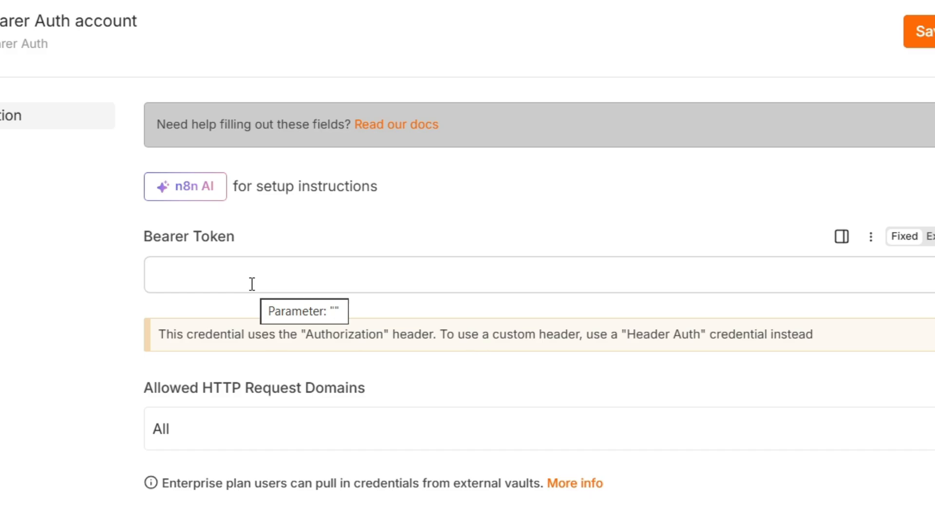
click(248, 281)
key(ctrl+v)
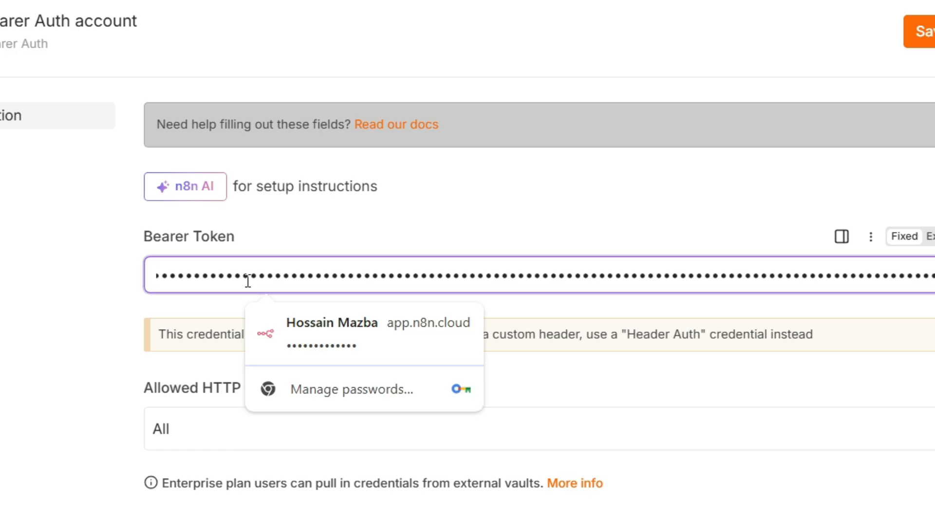
Save the Bearer Auth credential, decline the browser password prompt, and close the node.
click(918, 33)
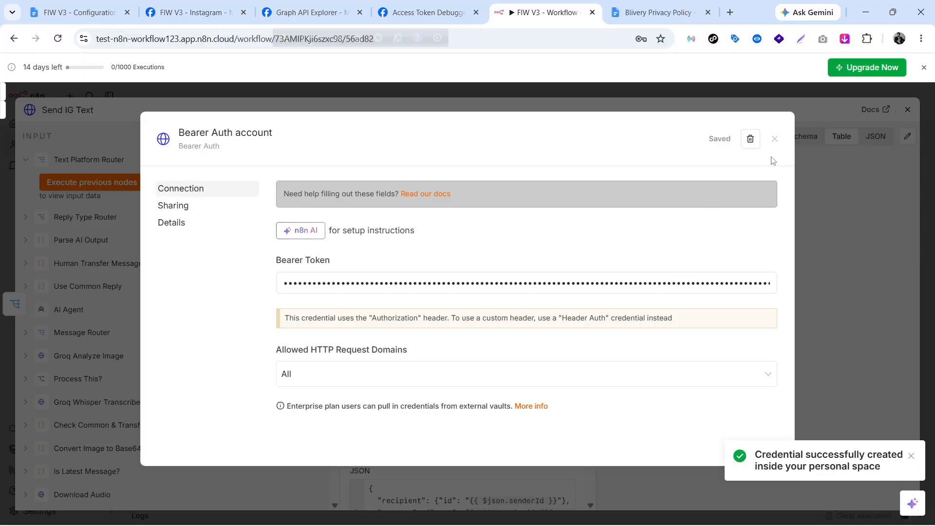
click(776, 145)
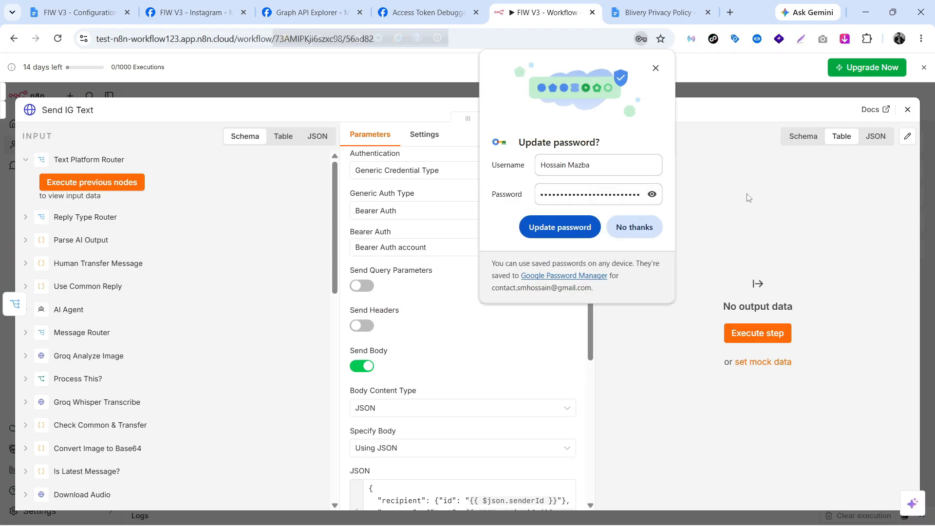
click(649, 231)
scroll(465, 371, down, 3)
scroll(482, 351, up, 5)
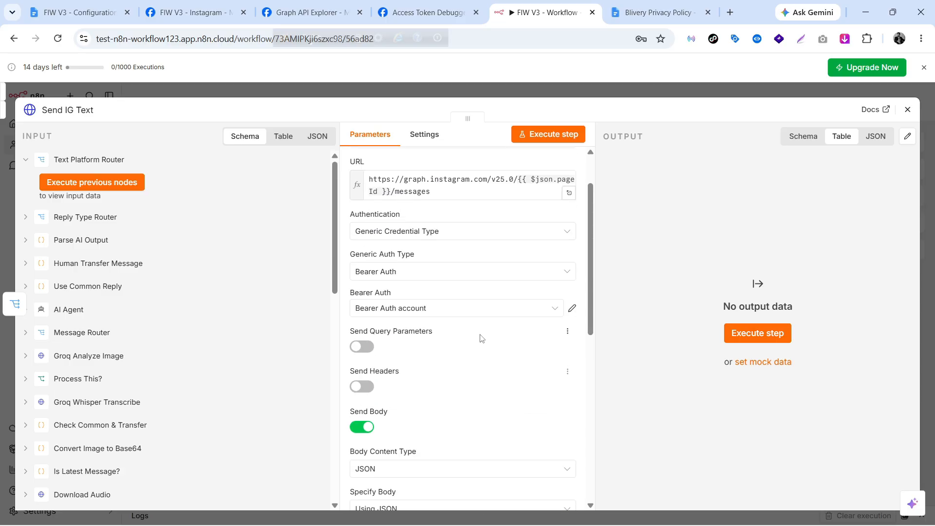
click(907, 109)
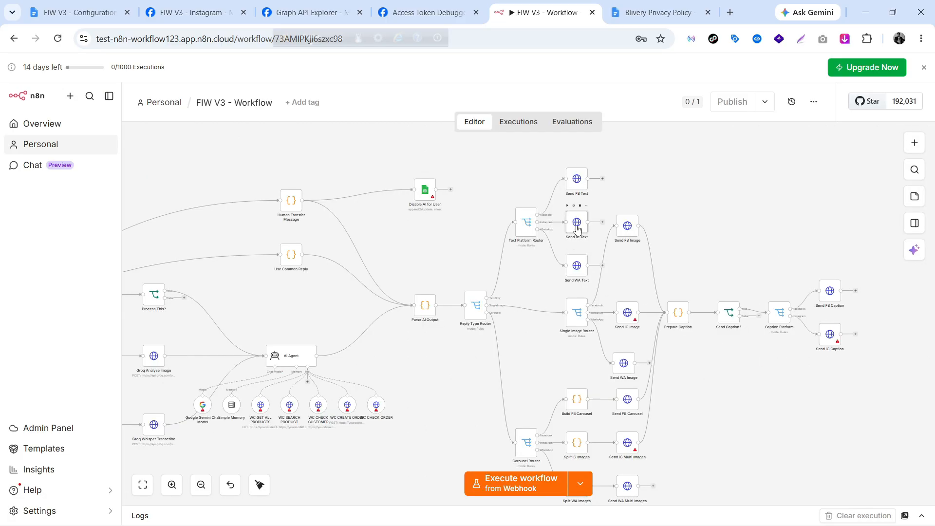
double_click(628, 314)
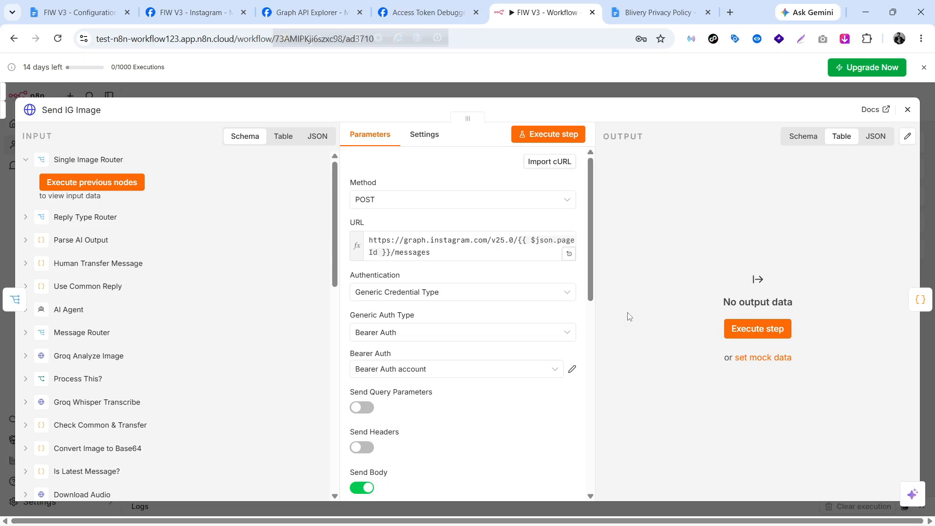
scroll(412, 301, down, 3)
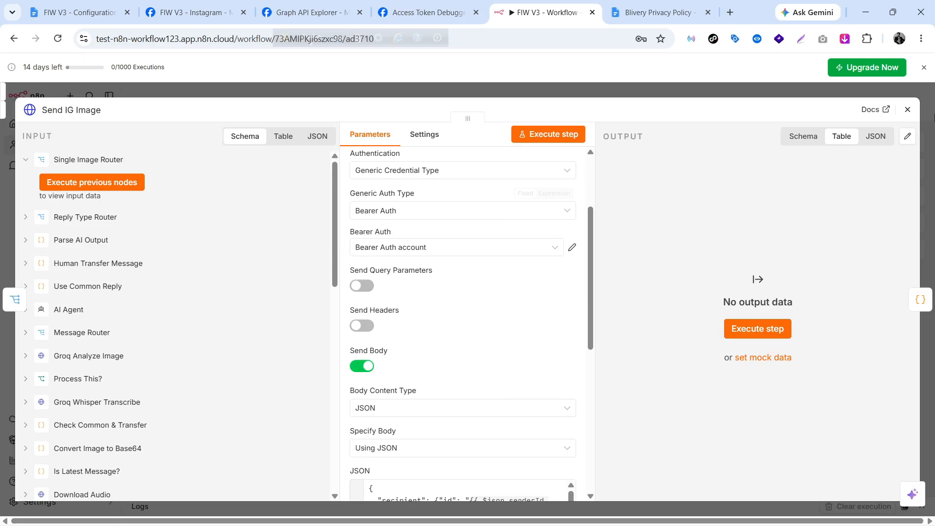
click(907, 110)
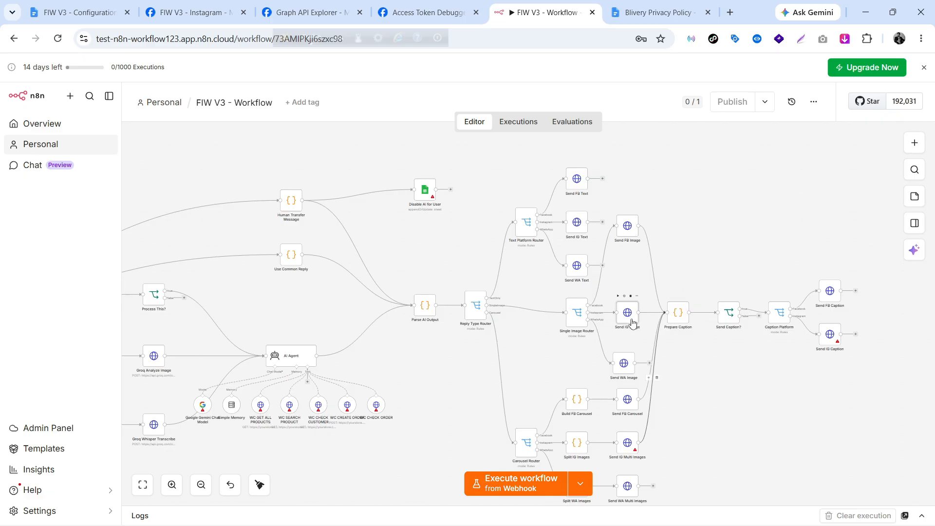
double_click(829, 336)
scroll(483, 333, down, 3)
scroll(482, 331, up, 3)
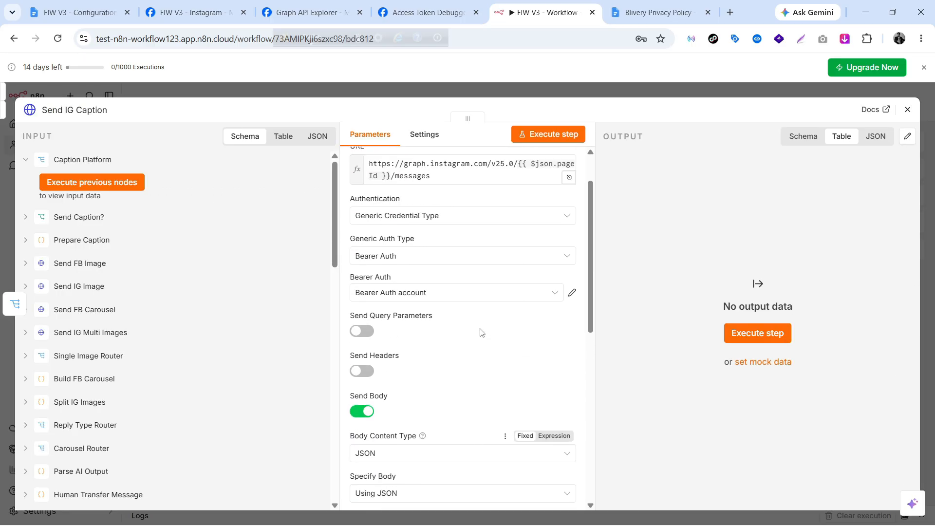
click(907, 111)
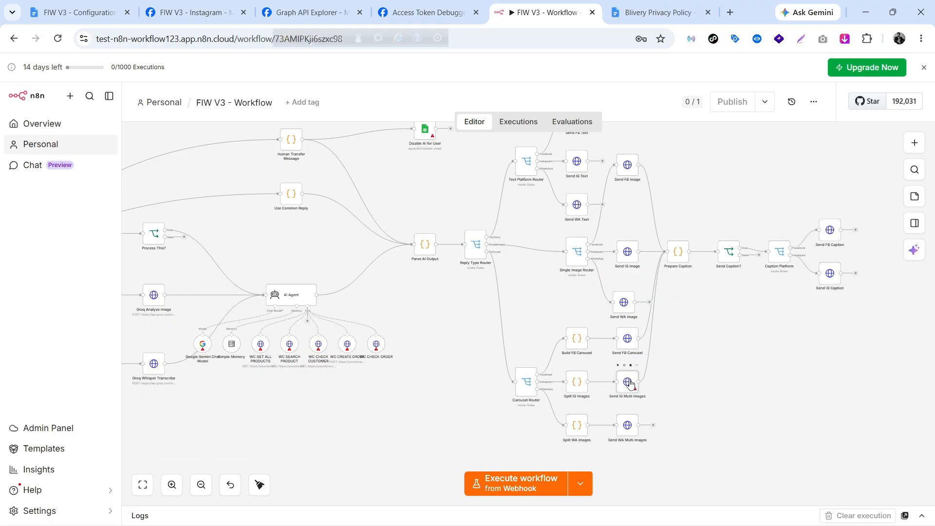
double_click(630, 384)
scroll(486, 368, down, 3)
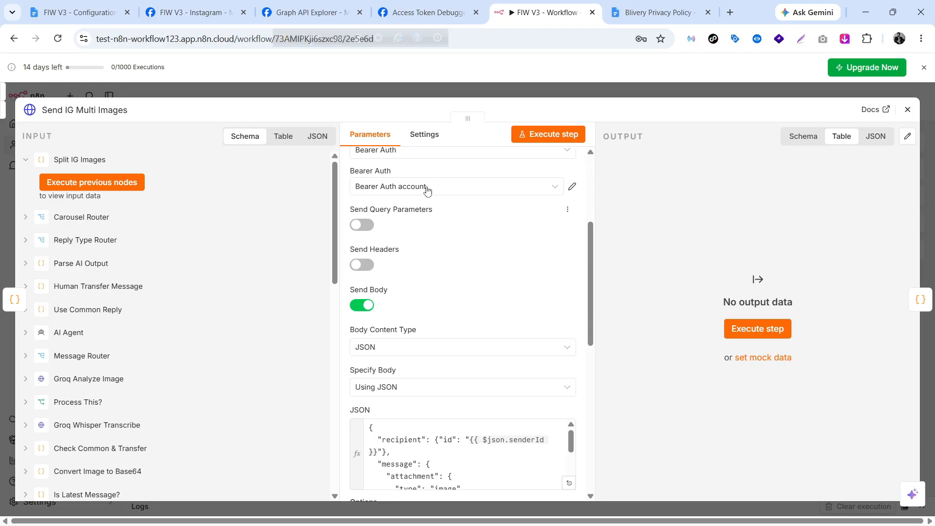
click(907, 110)
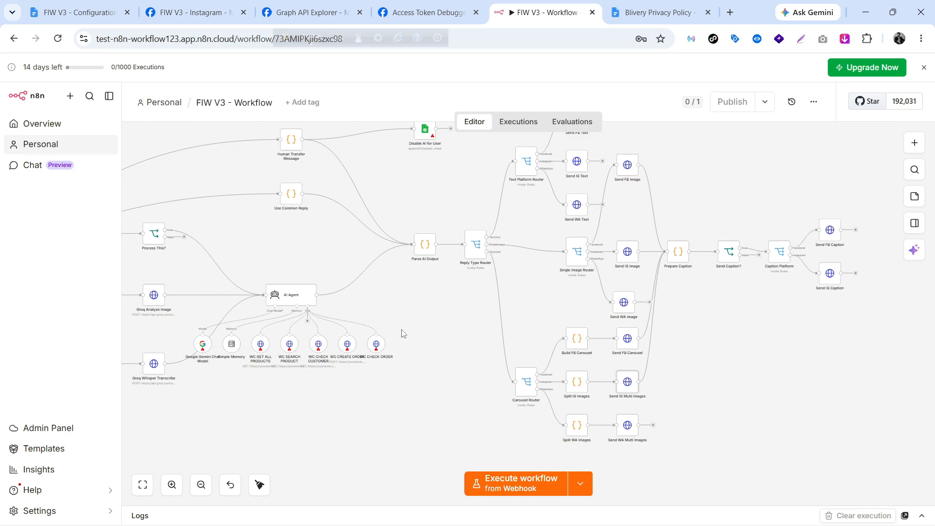
scroll(402, 333, right, 2)
scroll(402, 333, down, 8)
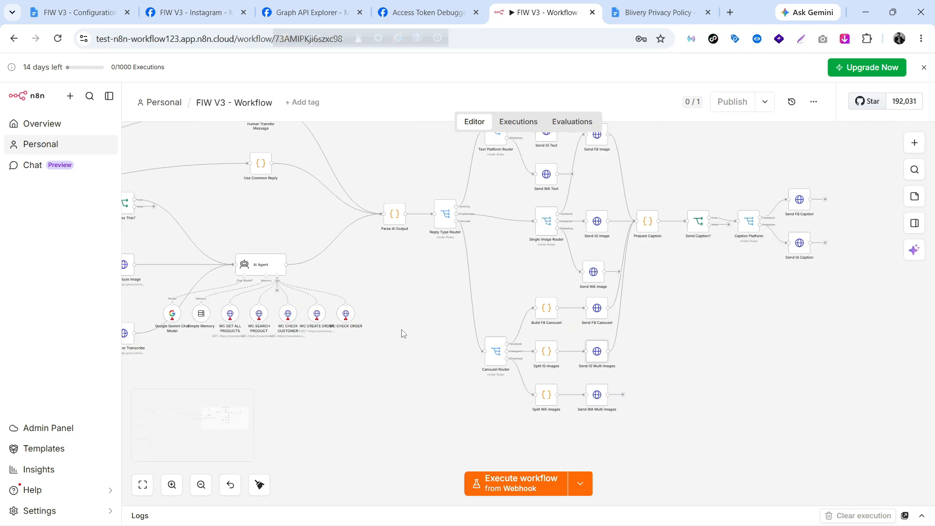
scroll(402, 334, up, 6)
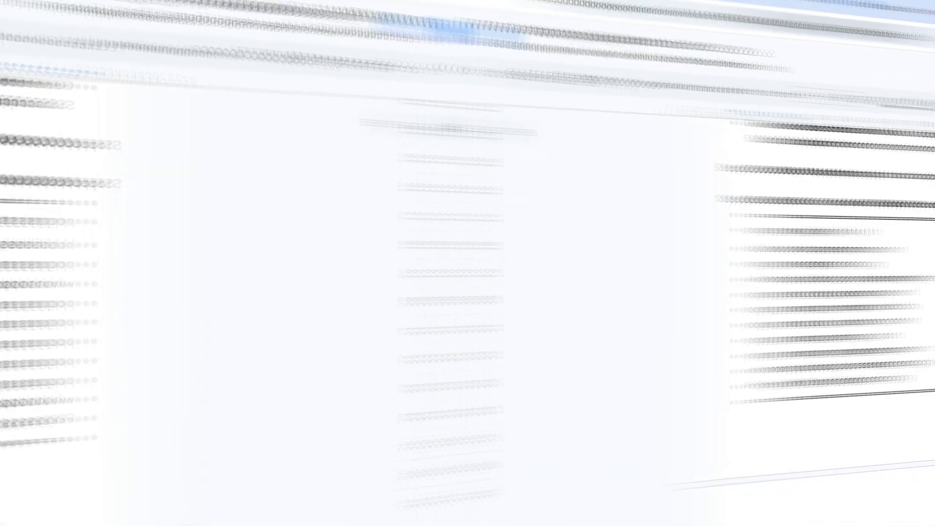